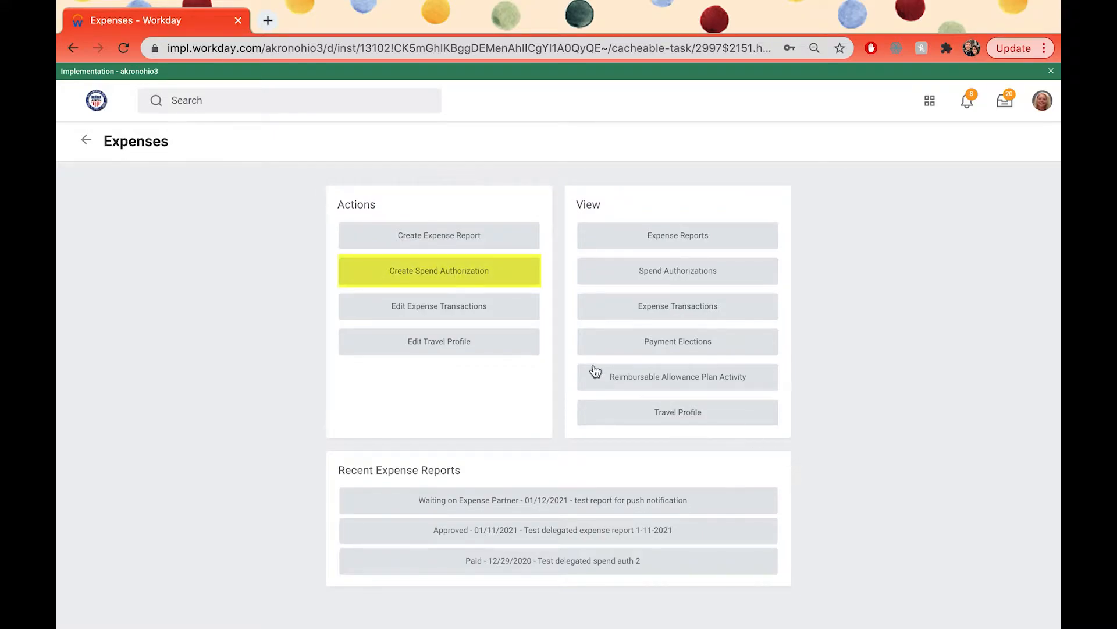
# Step: Create a new spend authorization and set its start date to 07/16/2021
pyautogui.click(472, 281)
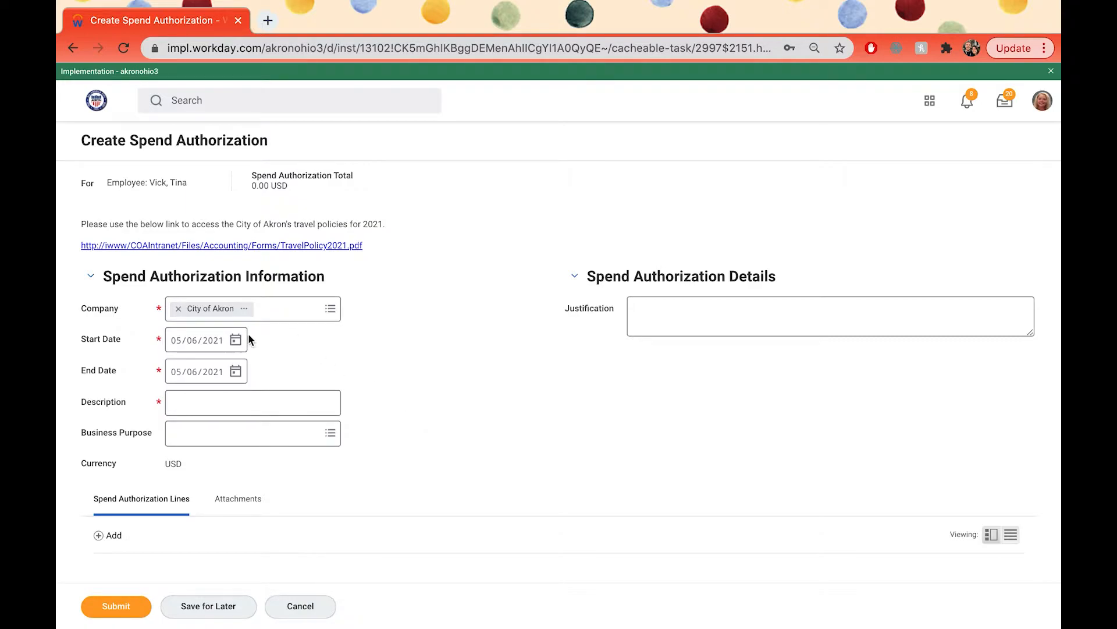
pyautogui.click(236, 342)
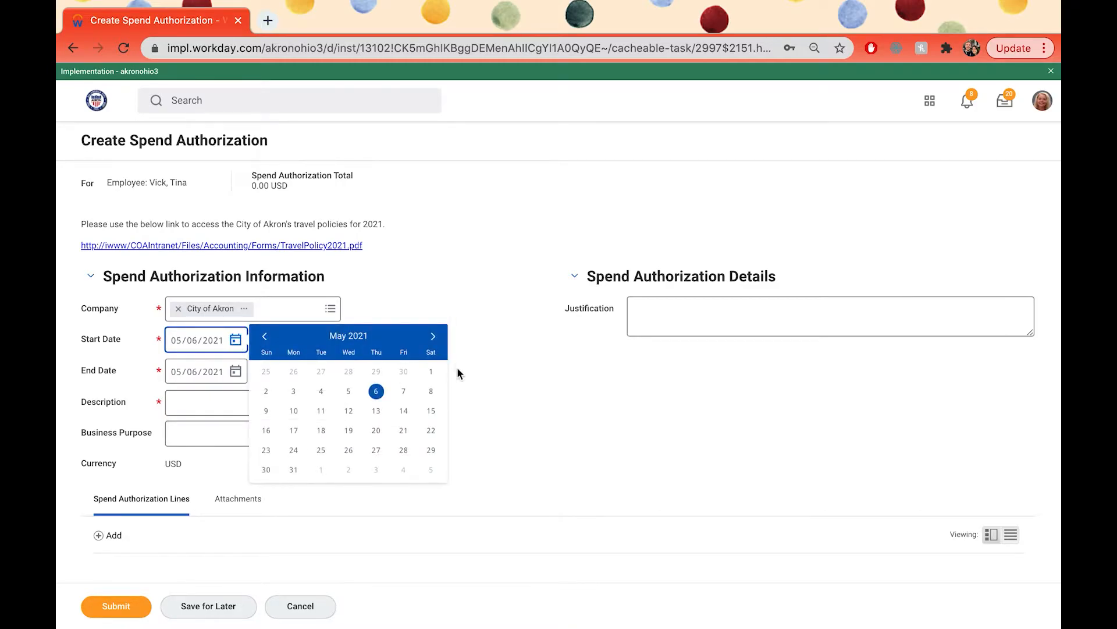
pyautogui.click(433, 337)
pyautogui.click(432, 338)
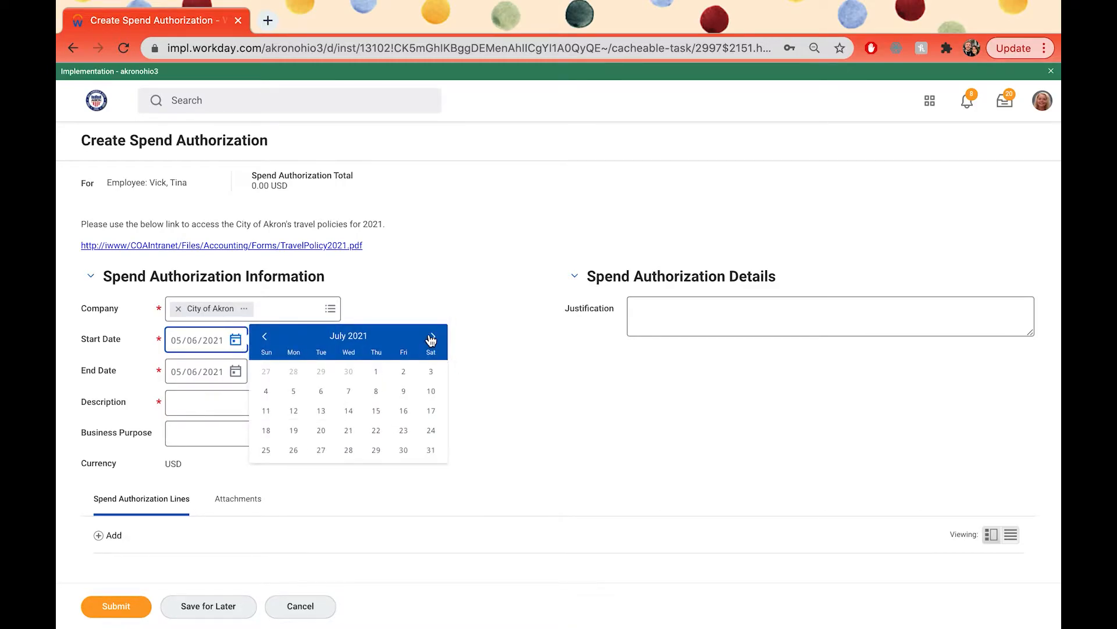
pyautogui.click(403, 411)
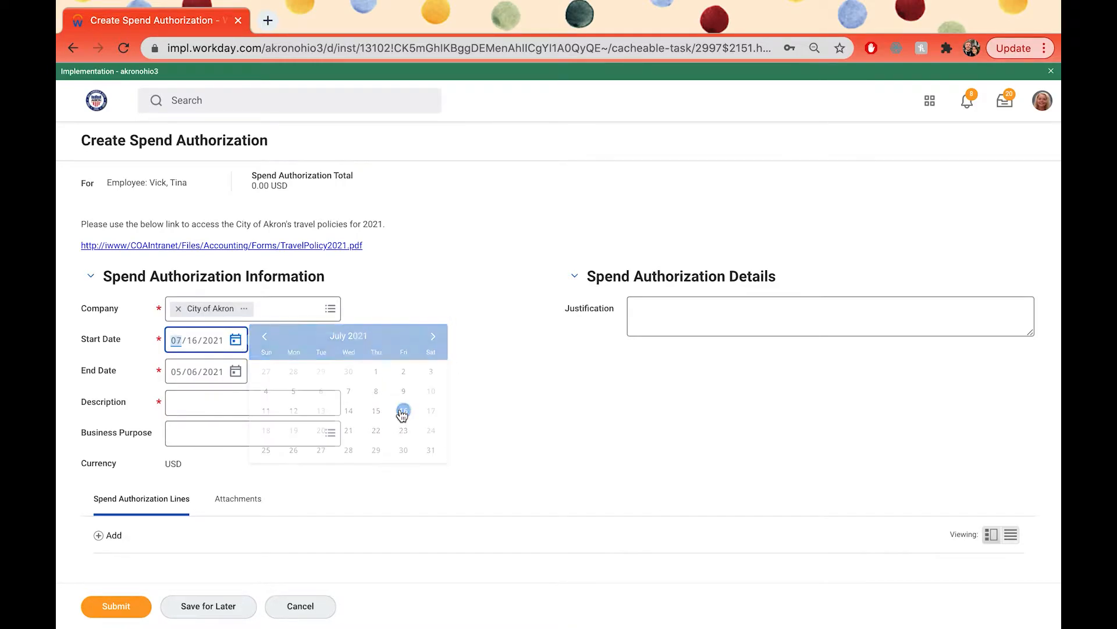
# Step: Set the spend authorization's end date to 07/20/2021
pyautogui.click(235, 372)
pyautogui.click(433, 367)
pyautogui.click(433, 367)
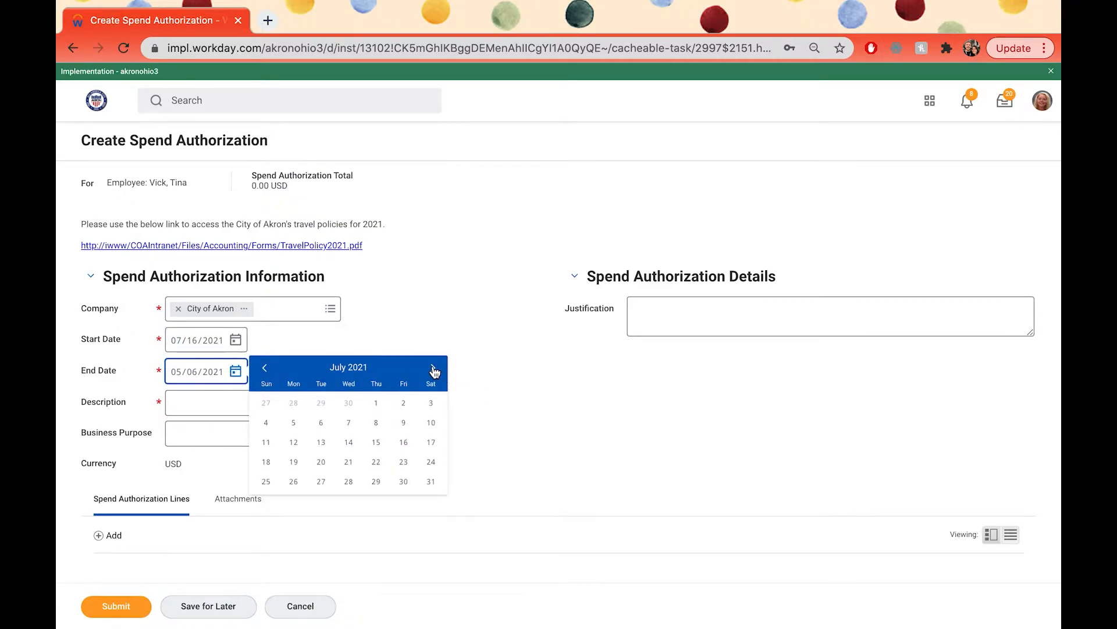
pyautogui.click(322, 465)
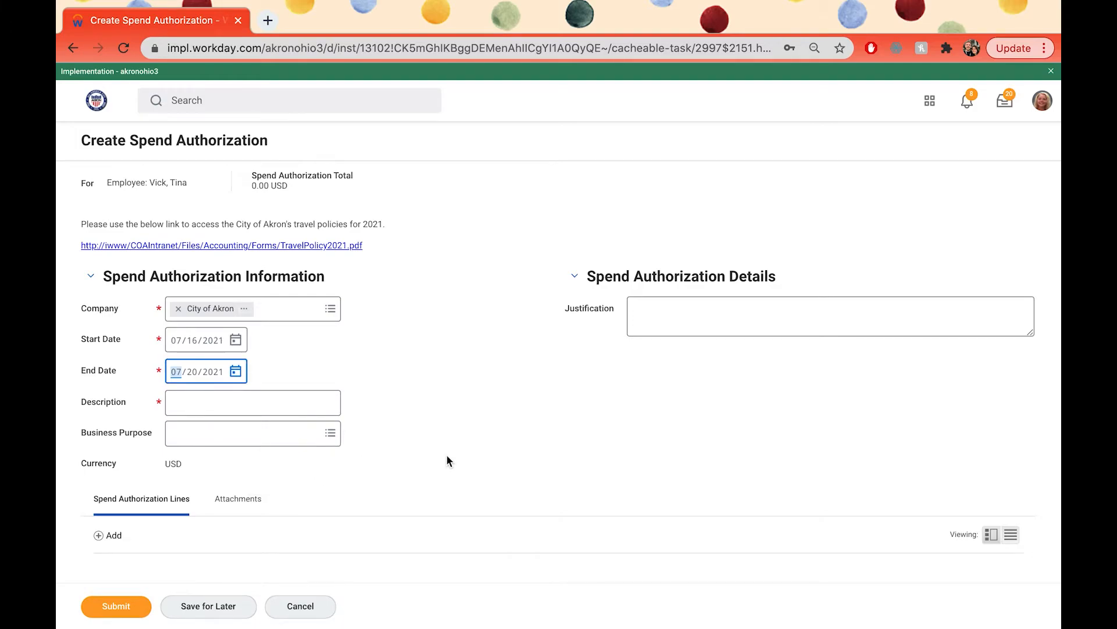
# Step: Enter the description "Travel to the CAP annual conference" and choose the business purpose Professional Development/Conference
pyautogui.scroll(-1, 446, 454)
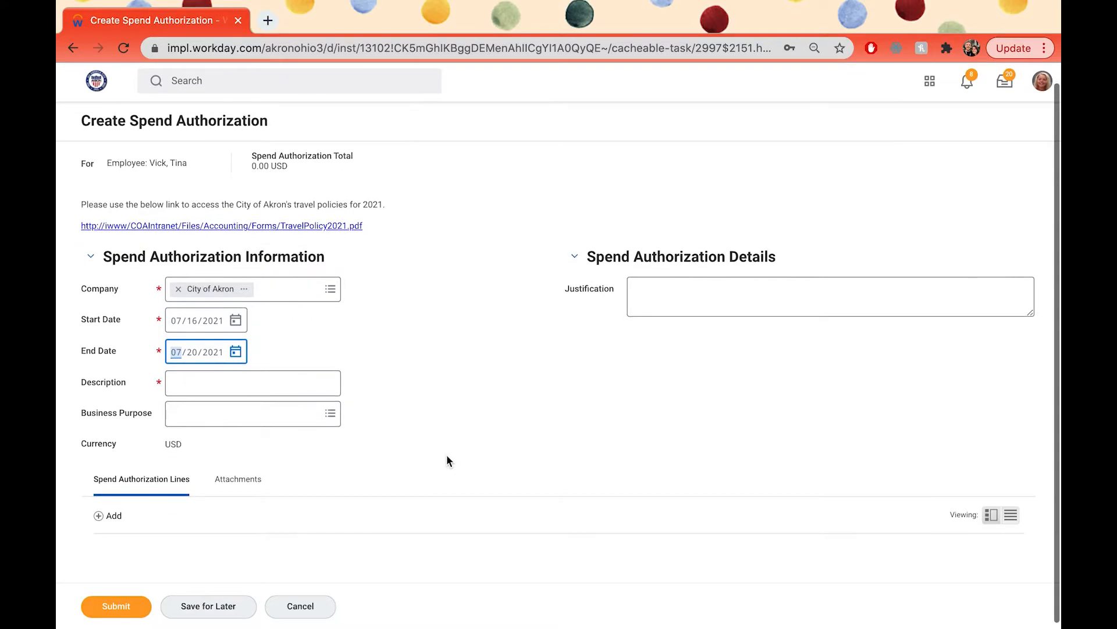
pyautogui.click(284, 388)
pyautogui.write('Tr')
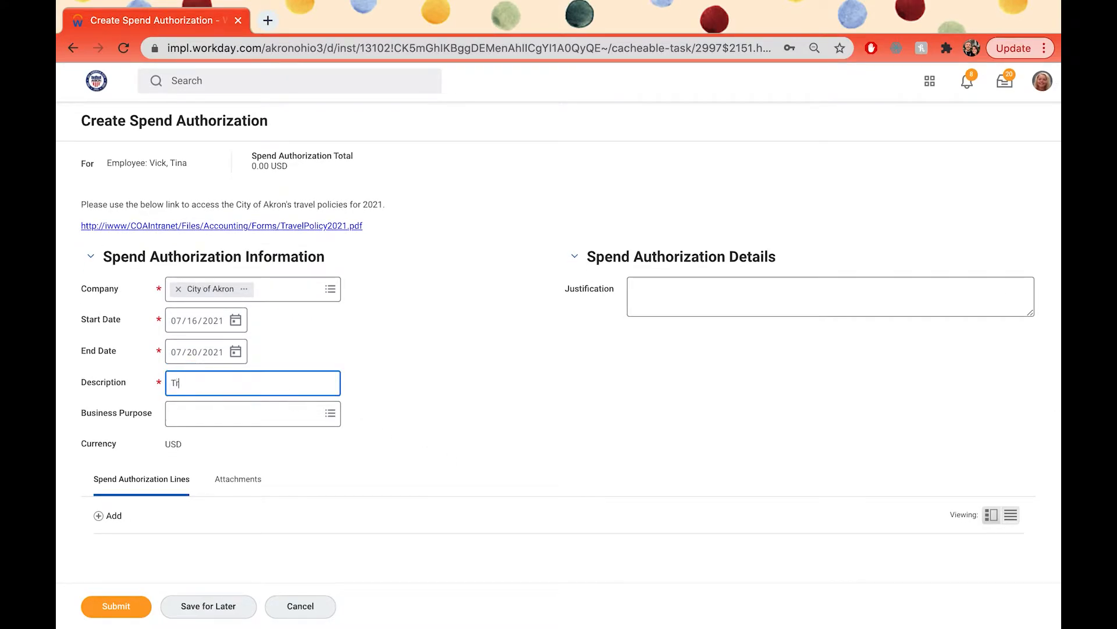
pyautogui.write('avel to the CAP annual conference')
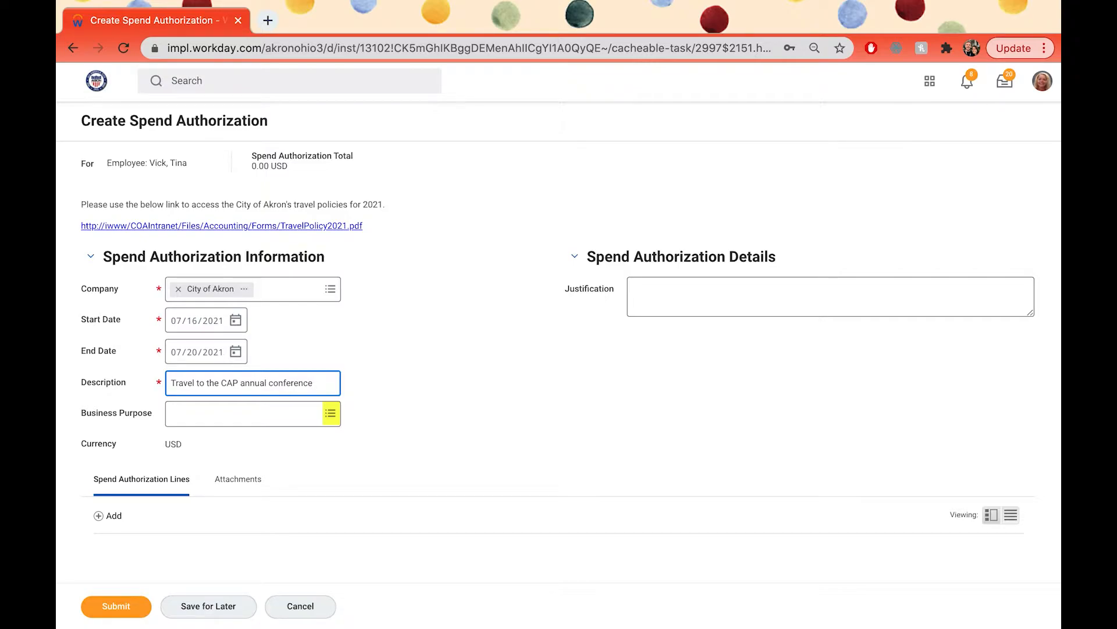
pyautogui.click(330, 414)
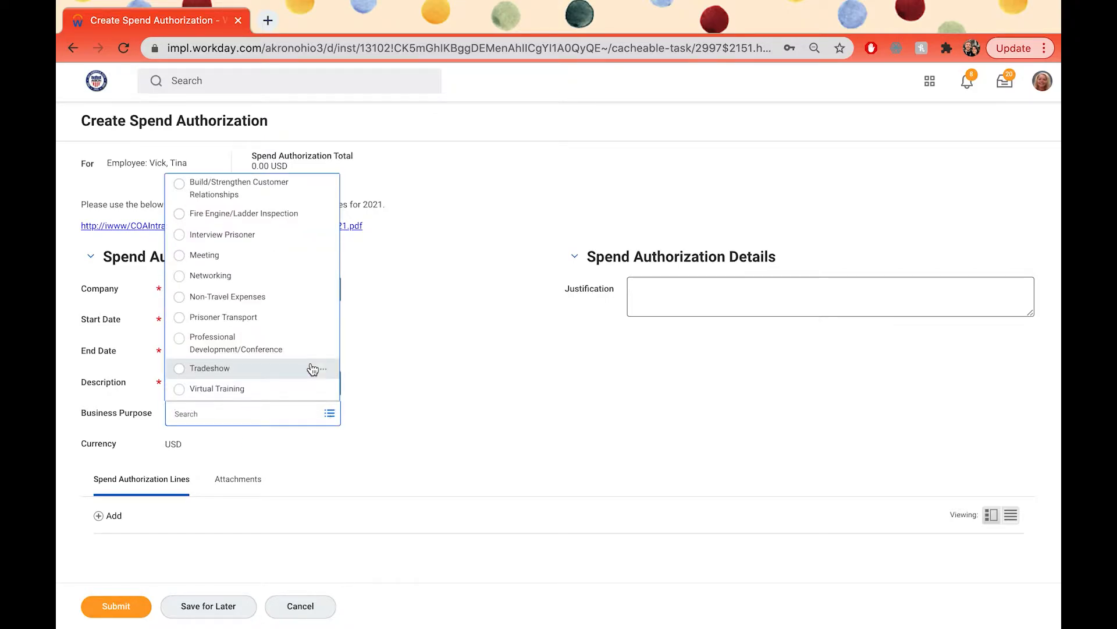
pyautogui.click(179, 338)
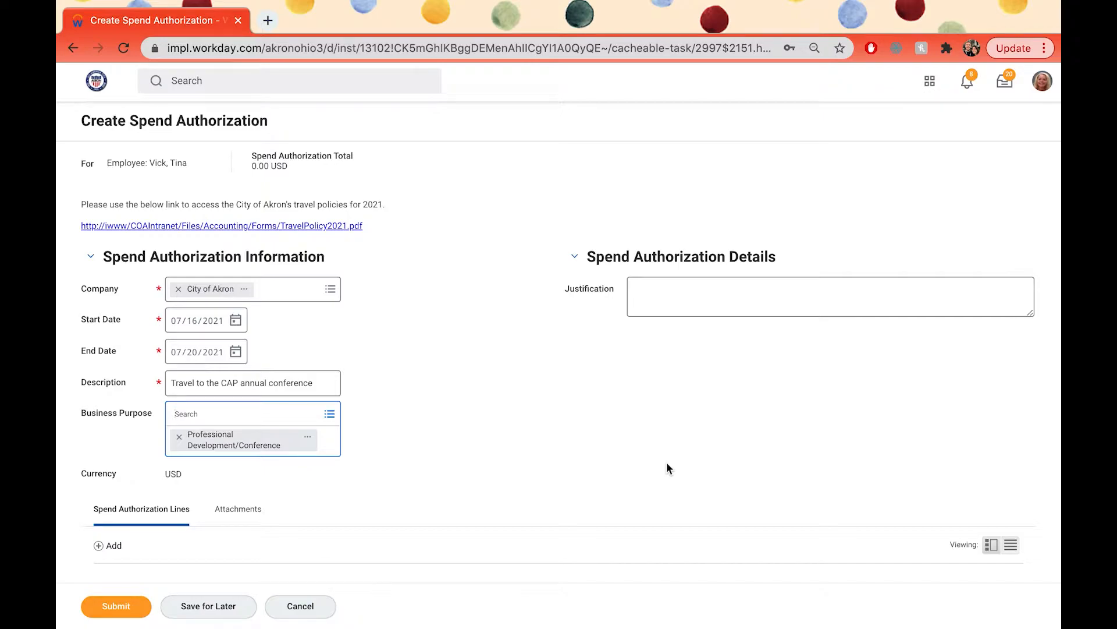
# Step: Enter the justification "Attending the training classes offered at the CAP Conference will fulfill necessary continuing education credits for 2021."
pyautogui.click(728, 292)
pyautogui.write('Atten')
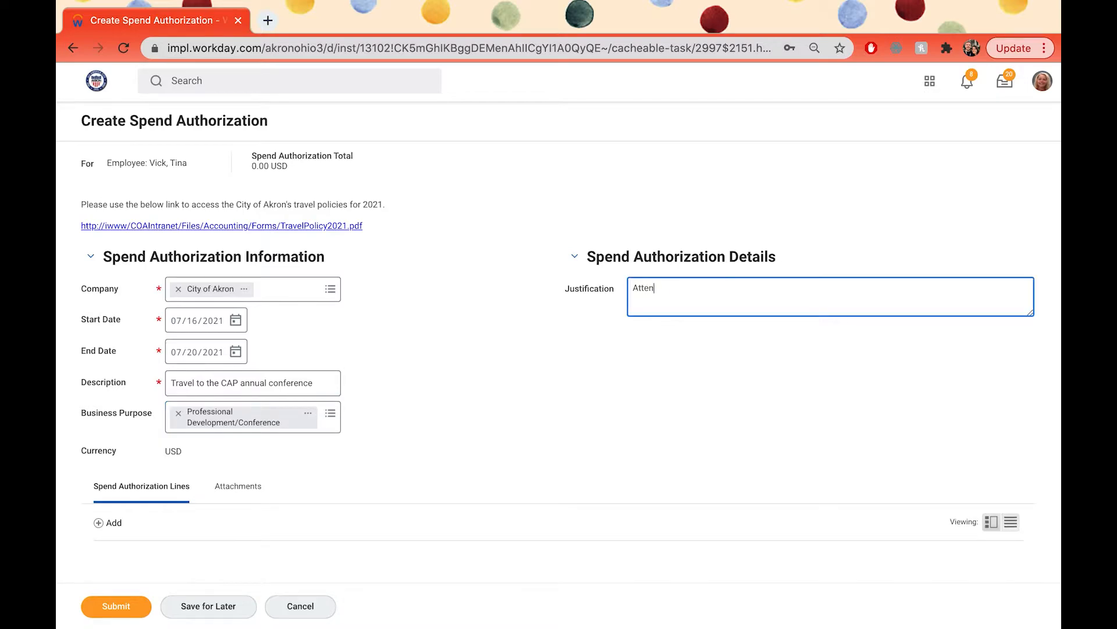
pyautogui.write('ding the training classes offered at the C')
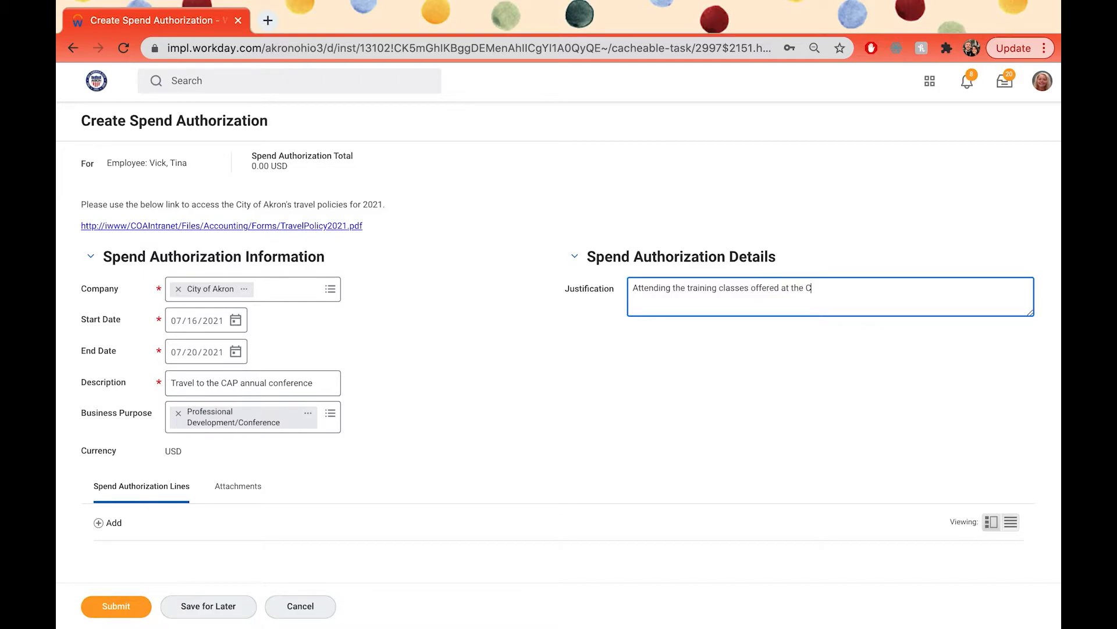
pyautogui.write('AP Conference will fulfill necessary tr')
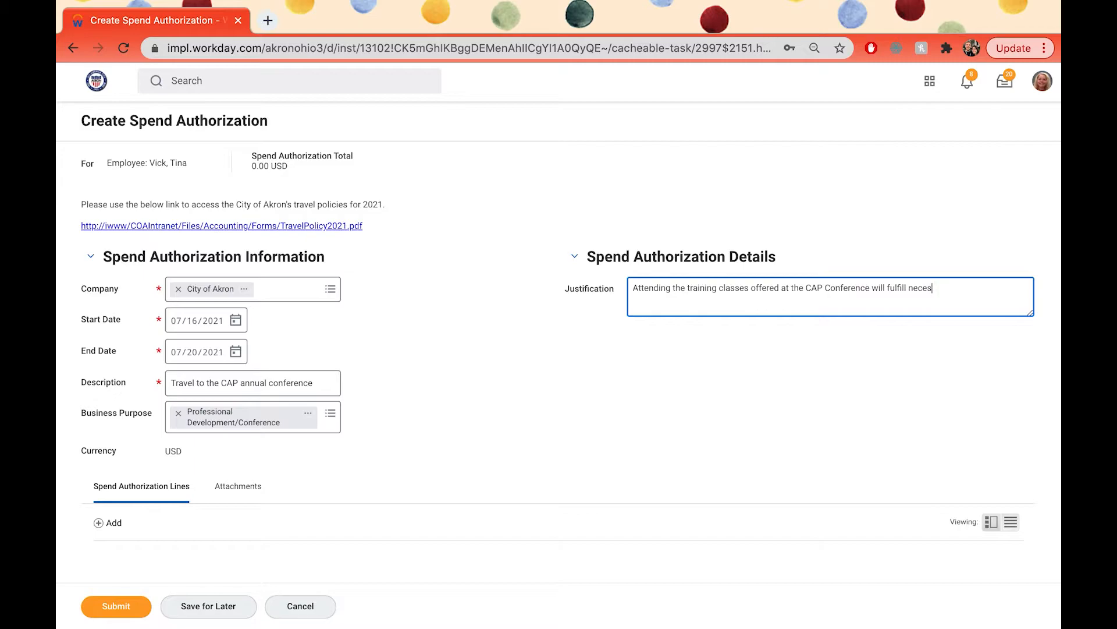
pyautogui.press('BackSpace')
pyautogui.press('BackSpace')
pyautogui.write('continuing education credits for 2021.')
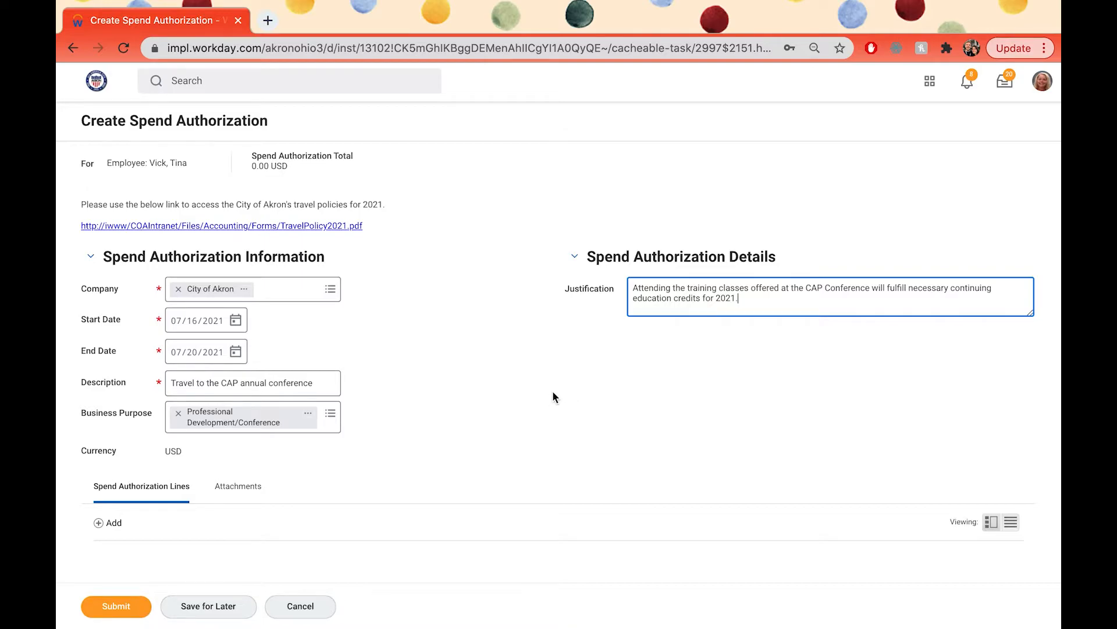
# Step: Add a line to the spend authorization for the first expense
pyautogui.scroll(-1, 357, 447)
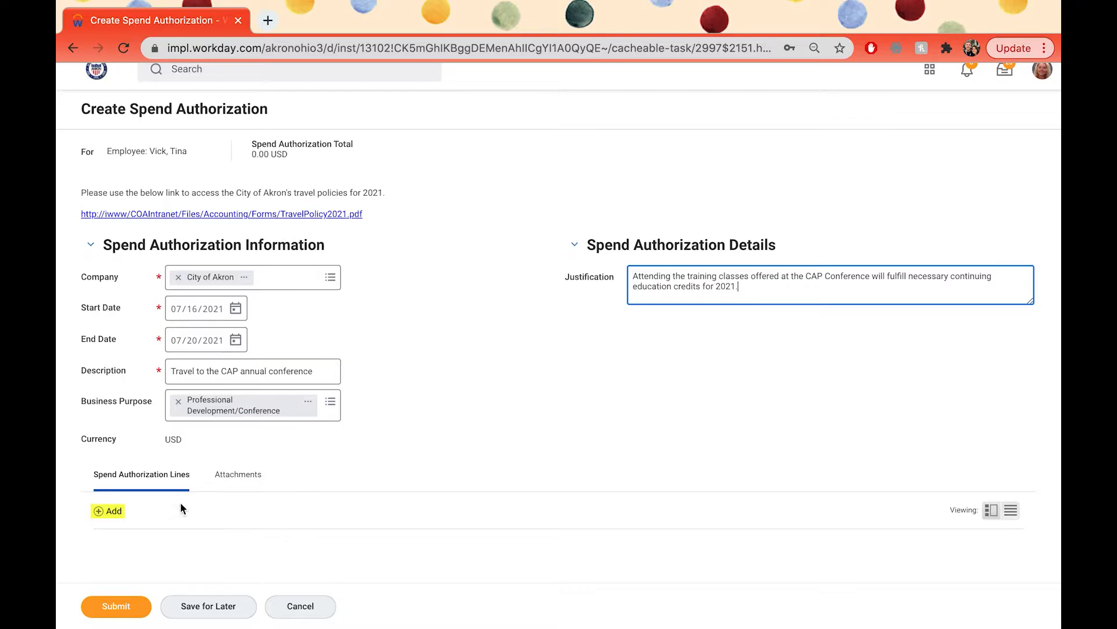
pyautogui.click(113, 516)
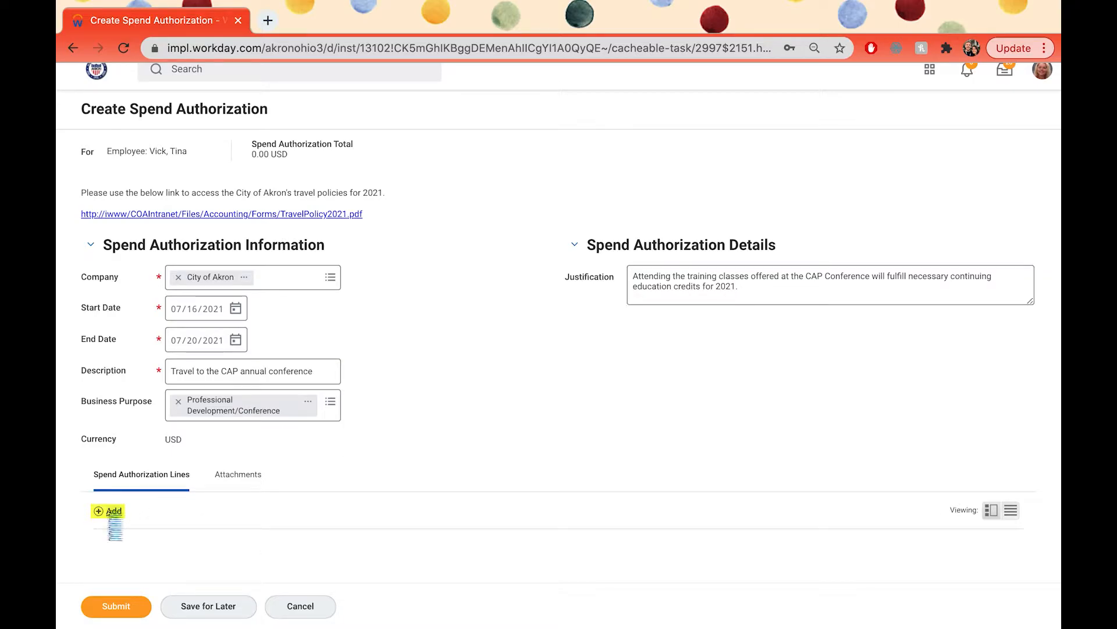
pyautogui.scroll(-4, 381, 498)
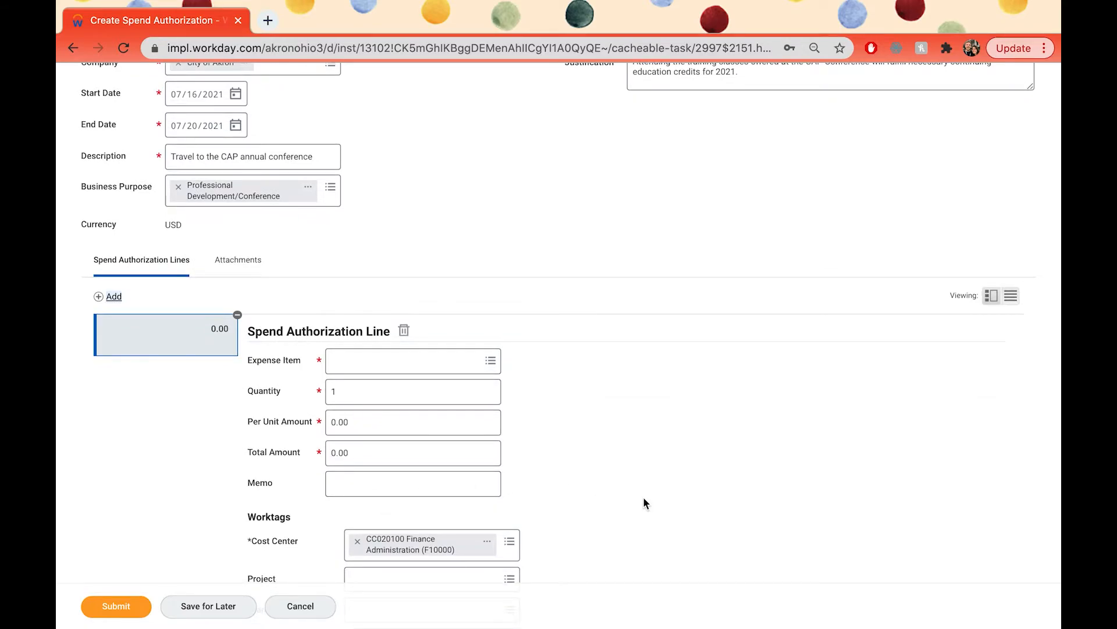
pyautogui.scroll(-1, 643, 498)
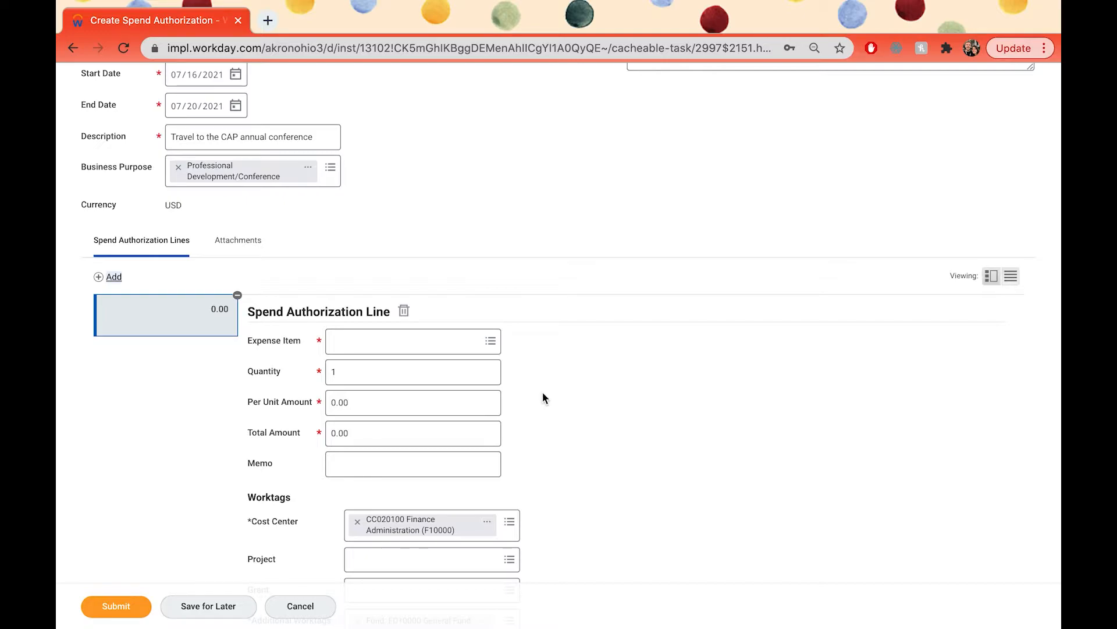
# Step: Set the new line's expense item to Registration Costs from the Other Expenses item group
pyautogui.click(487, 349)
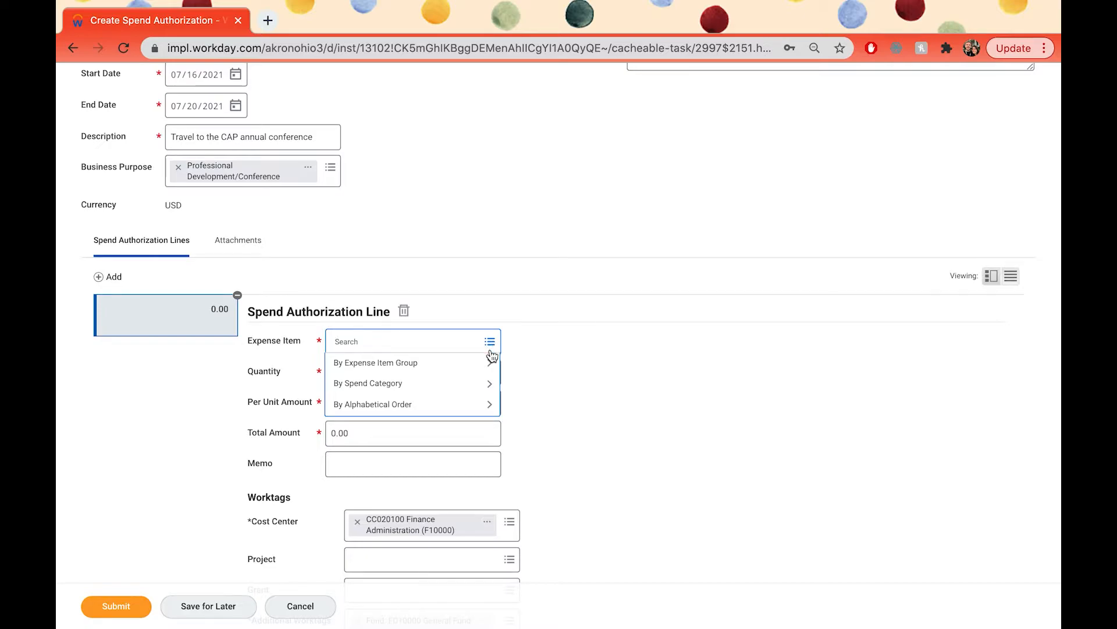
pyautogui.click(481, 368)
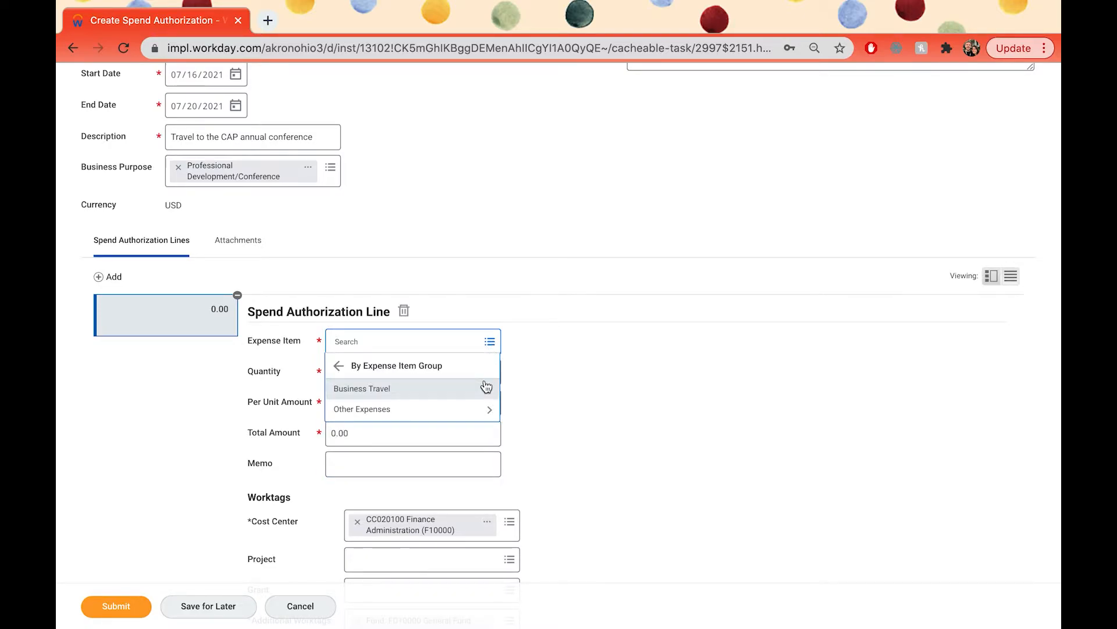
pyautogui.click(482, 393)
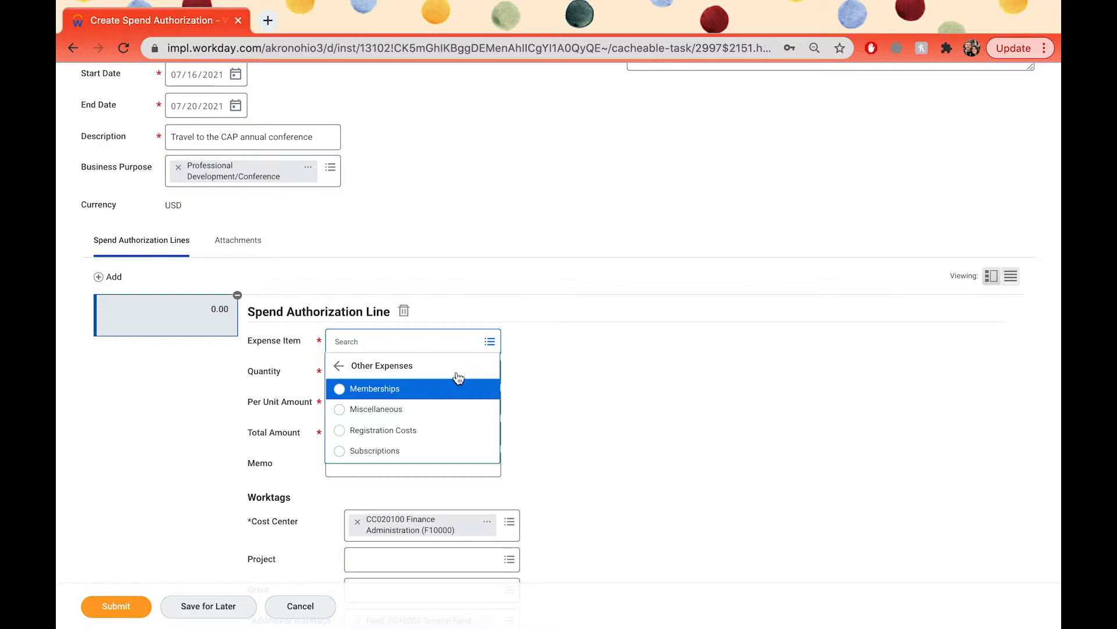
pyautogui.click(339, 366)
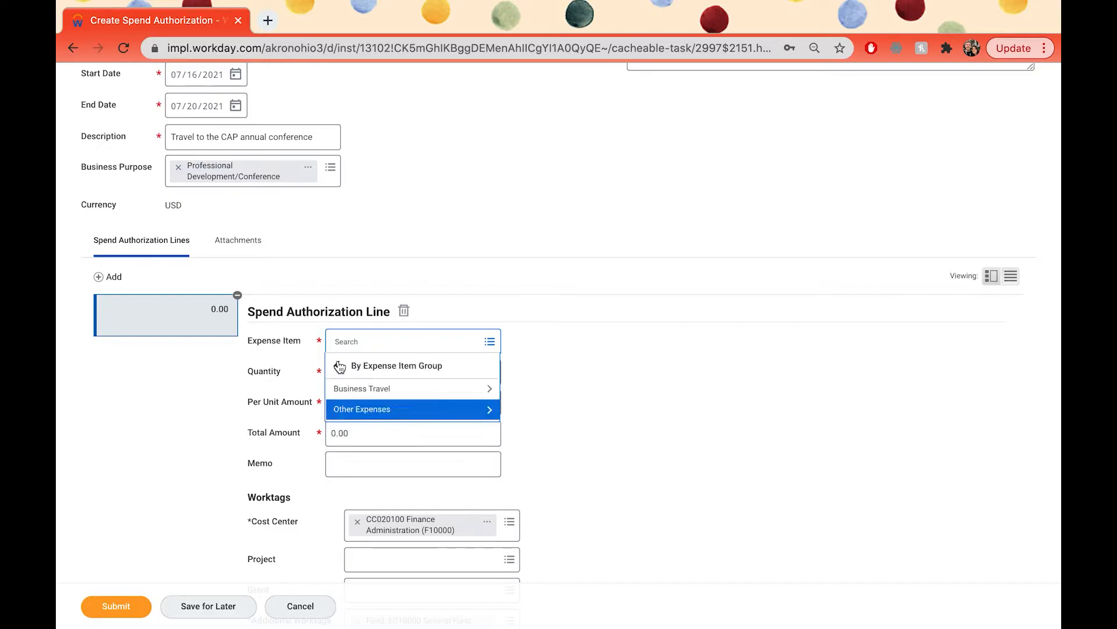
pyautogui.click(422, 386)
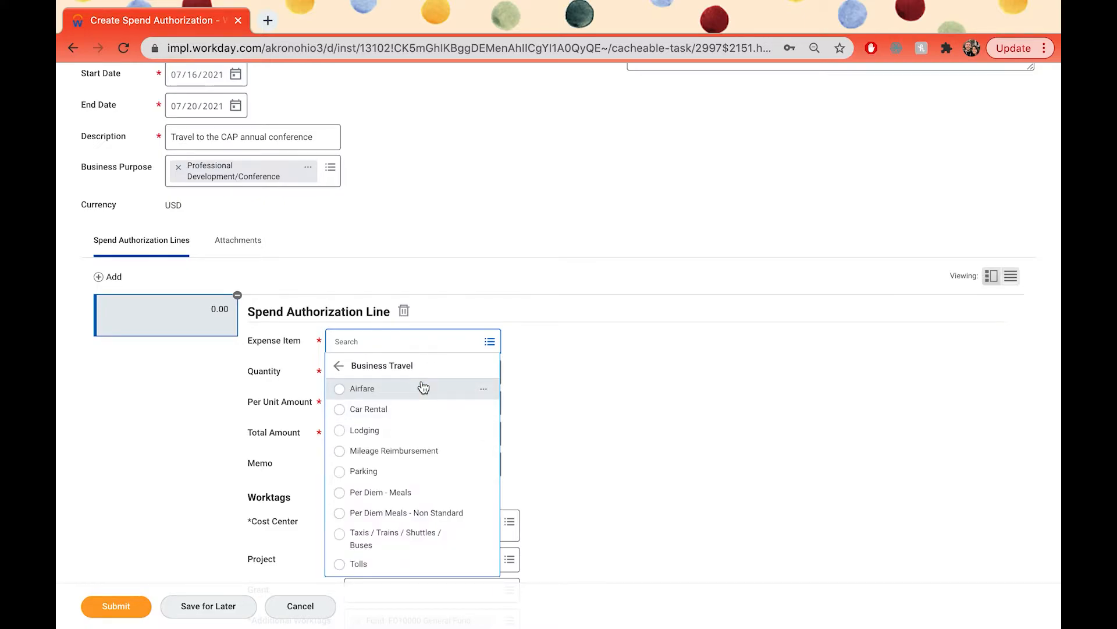
pyautogui.click(423, 387)
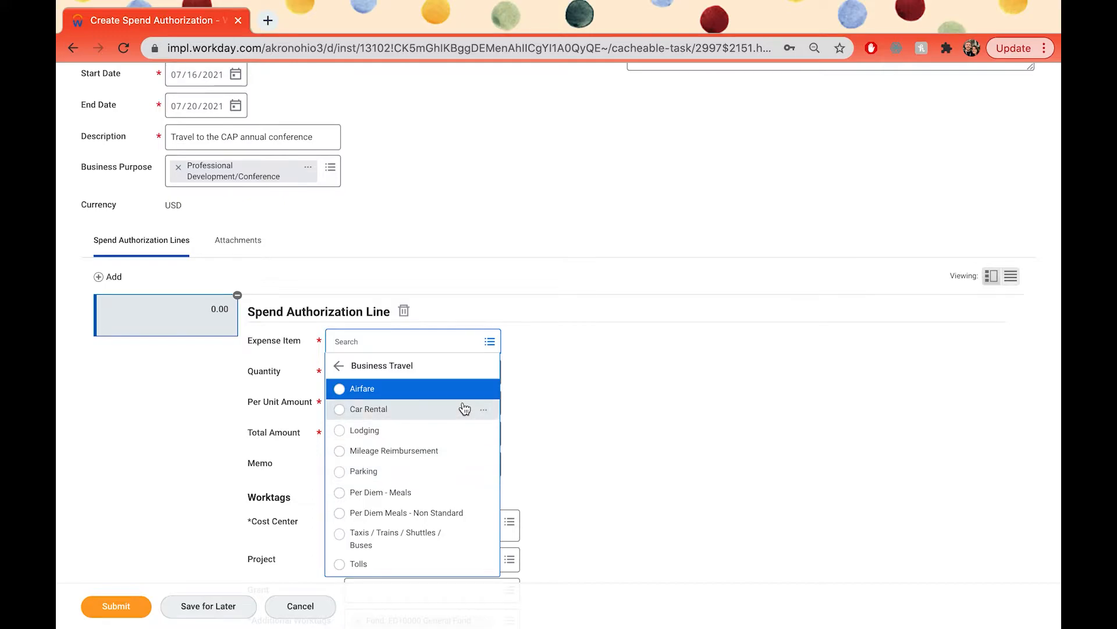
pyautogui.click(340, 366)
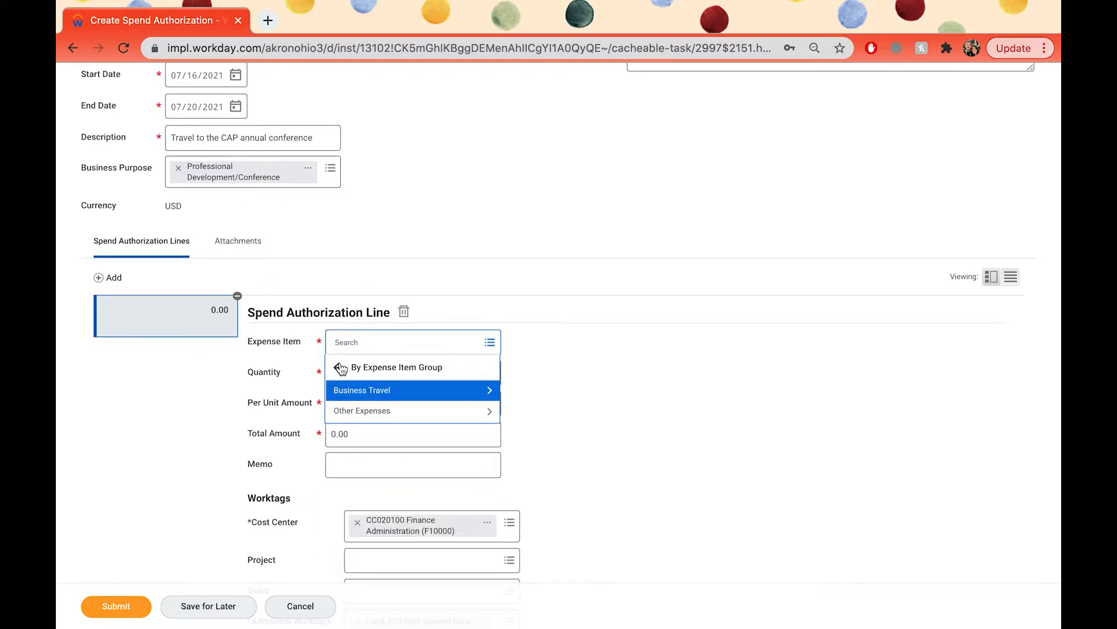
pyautogui.click(431, 413)
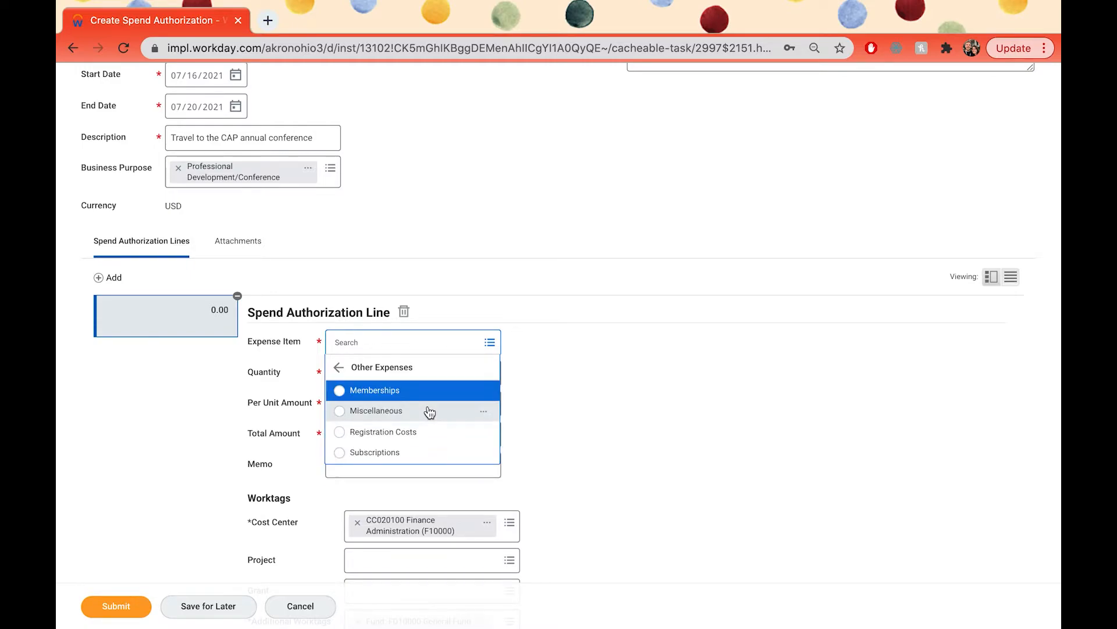
pyautogui.click(342, 432)
# Step: Set the total amount of the Registration Costs line to 650.00
pyautogui.scroll(-1, 614, 407)
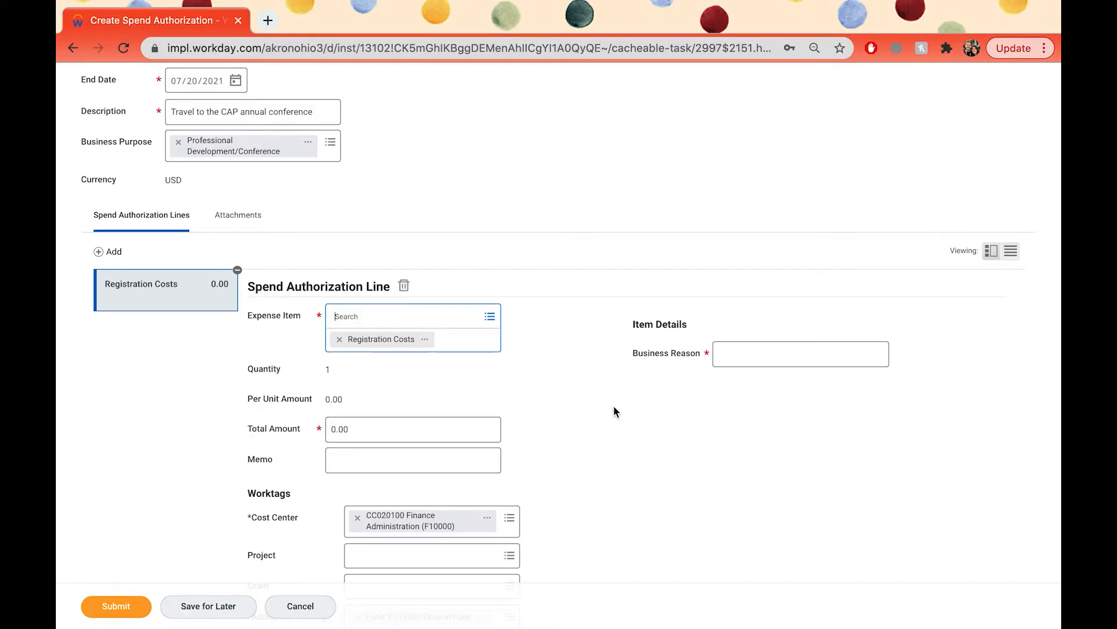
pyautogui.scroll(-1, 614, 407)
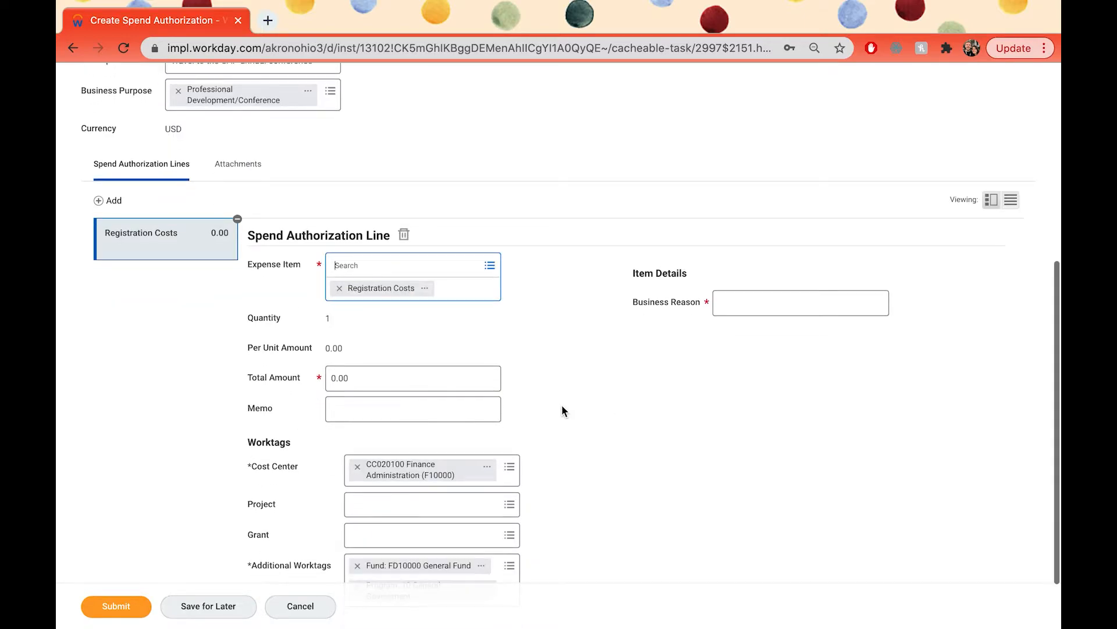
pyautogui.click(329, 379)
pyautogui.write('65')
pyautogui.click(543, 386)
# Step: Replace the Registration Costs line's cost center with CC020600 Purchasing (F10000)
pyautogui.scroll(-1, 544, 384)
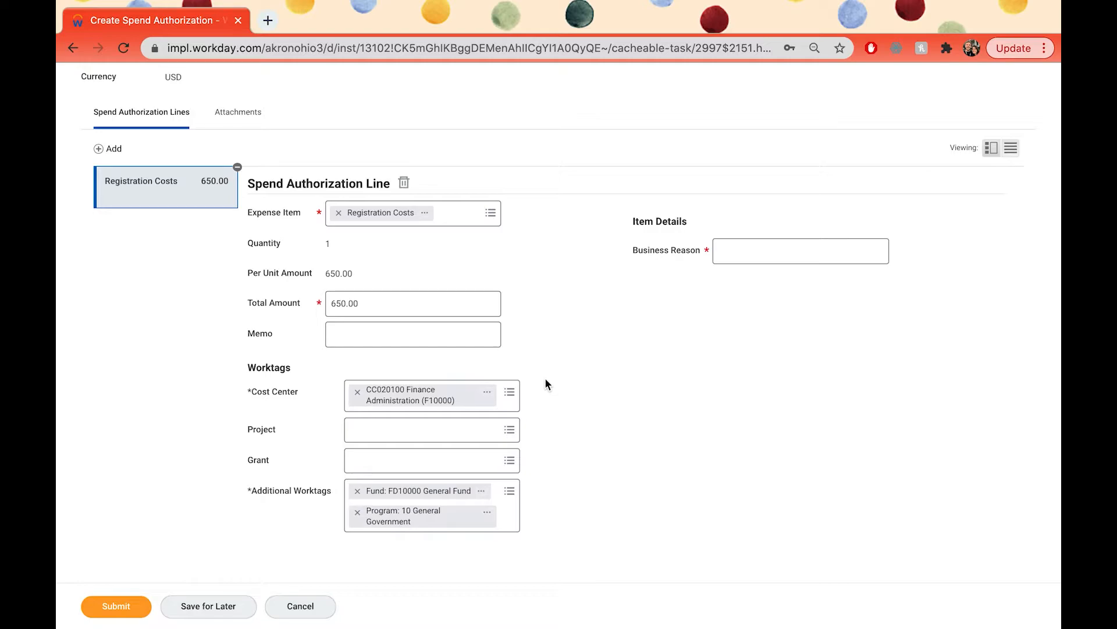
pyautogui.click(357, 393)
pyautogui.write('purchasing')
pyautogui.press('Return')
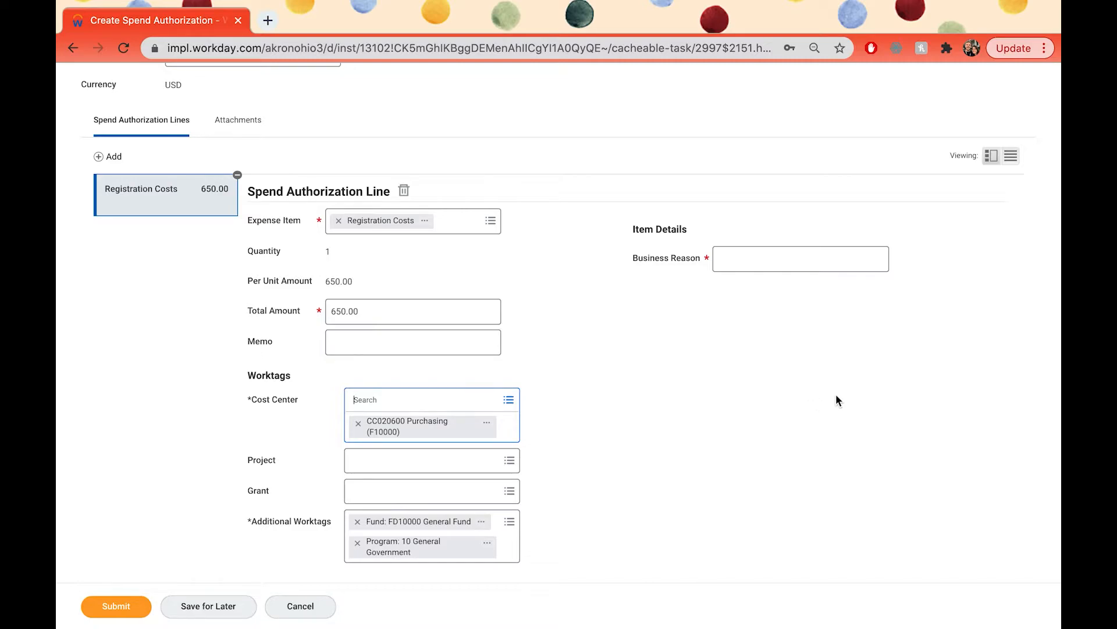
# Step: Enter "Registration for CAP Conference" as the business reason for the Registration Costs line
pyautogui.click(795, 265)
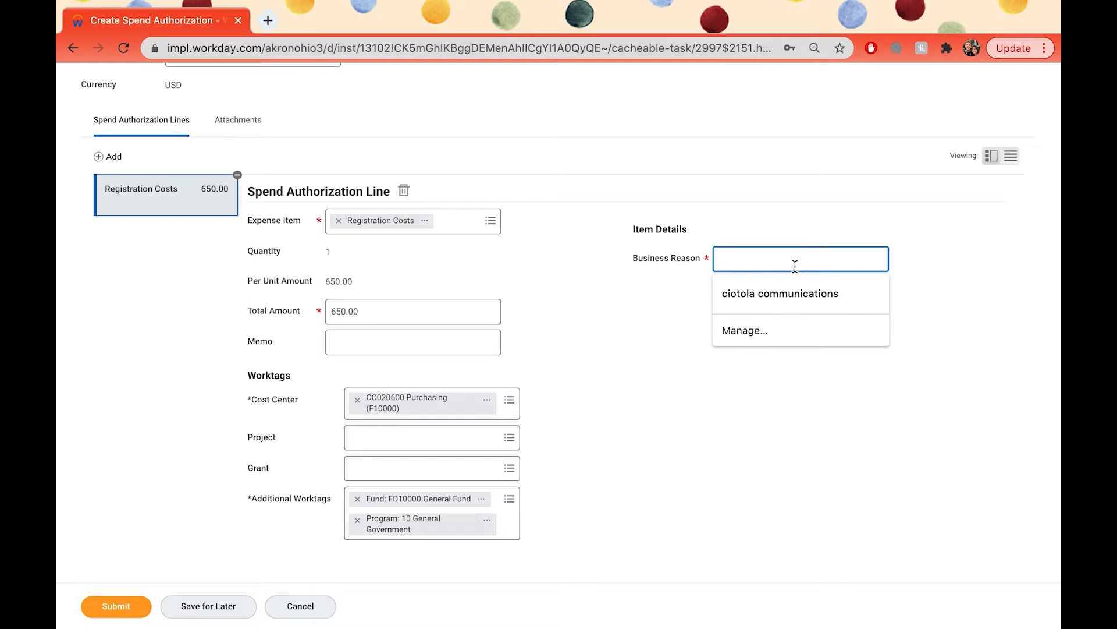
pyautogui.write('Registration for CAP Conference')
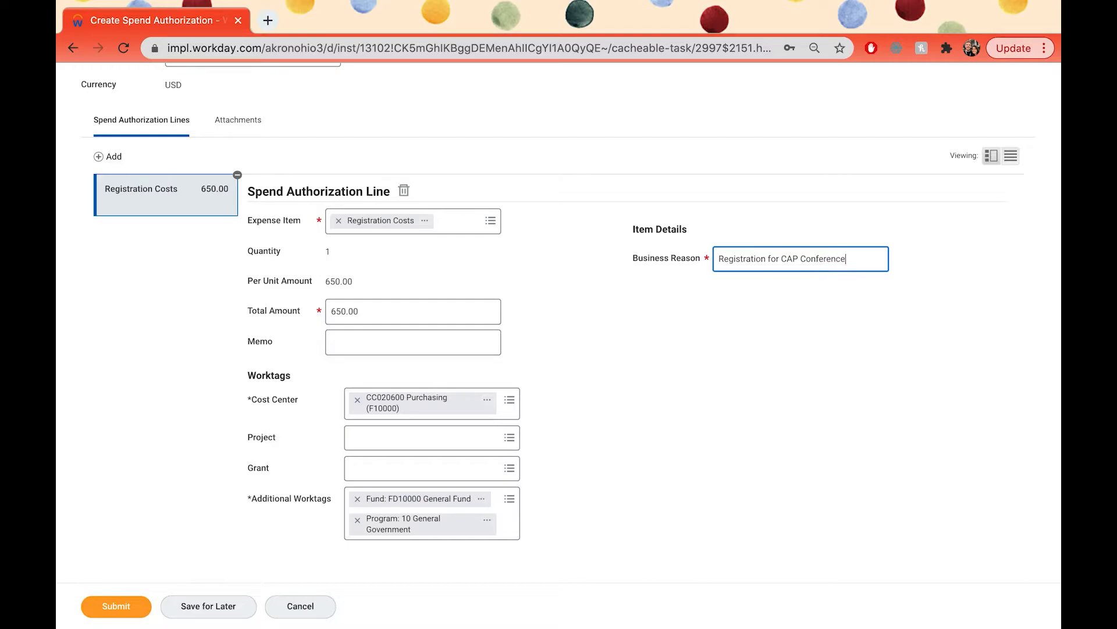
# Step: Add a second line to the spend authorization for another expense
pyautogui.scroll(-1, 755, 402)
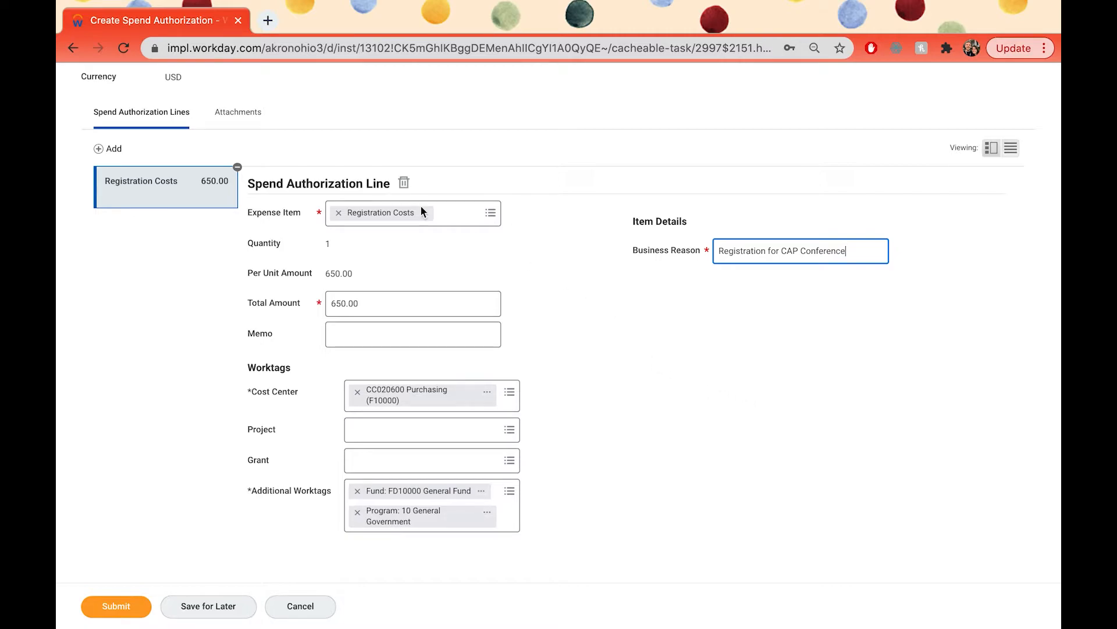
pyautogui.click(102, 149)
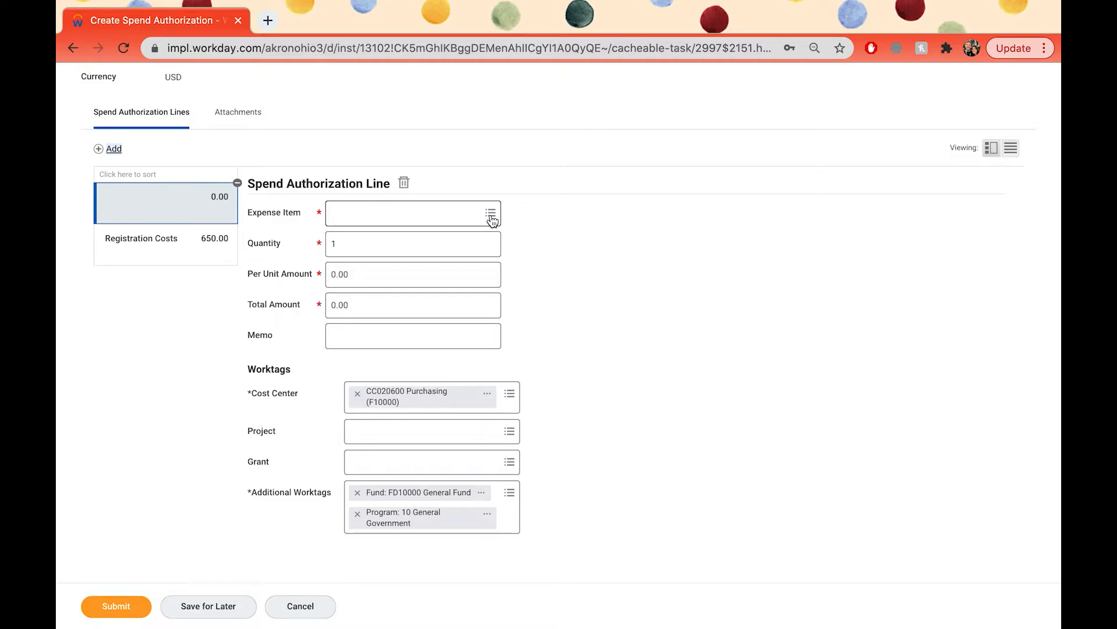
# Step: Choose Airfare as the new line's expense item and set its total amount to 425.00
pyautogui.click(450, 215)
pyautogui.write('Airfare')
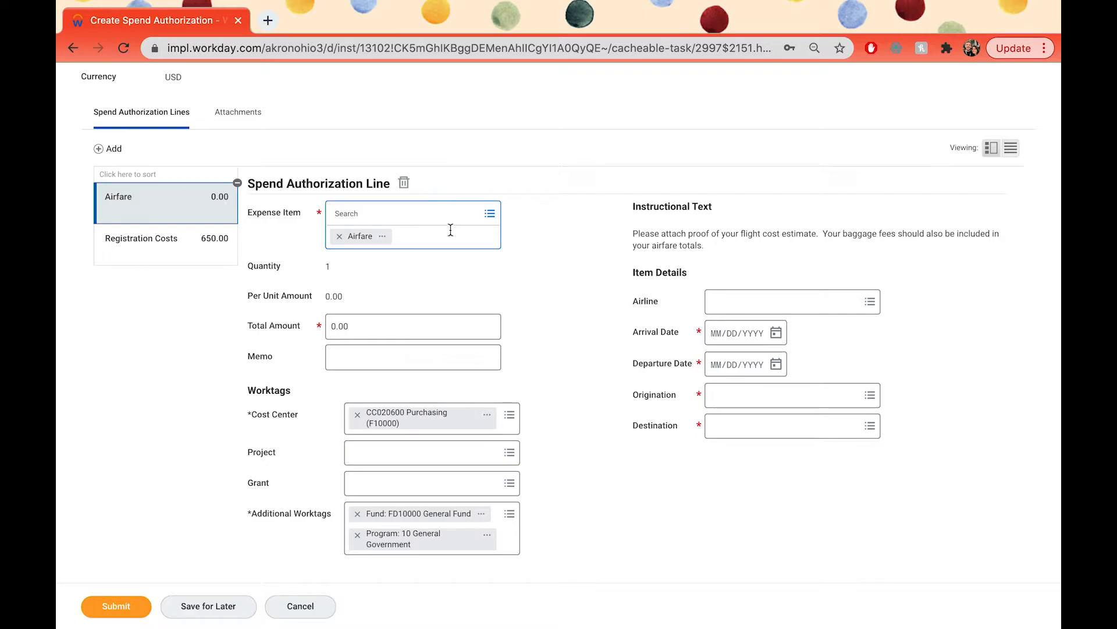
pyautogui.scroll(-1, 521, 284)
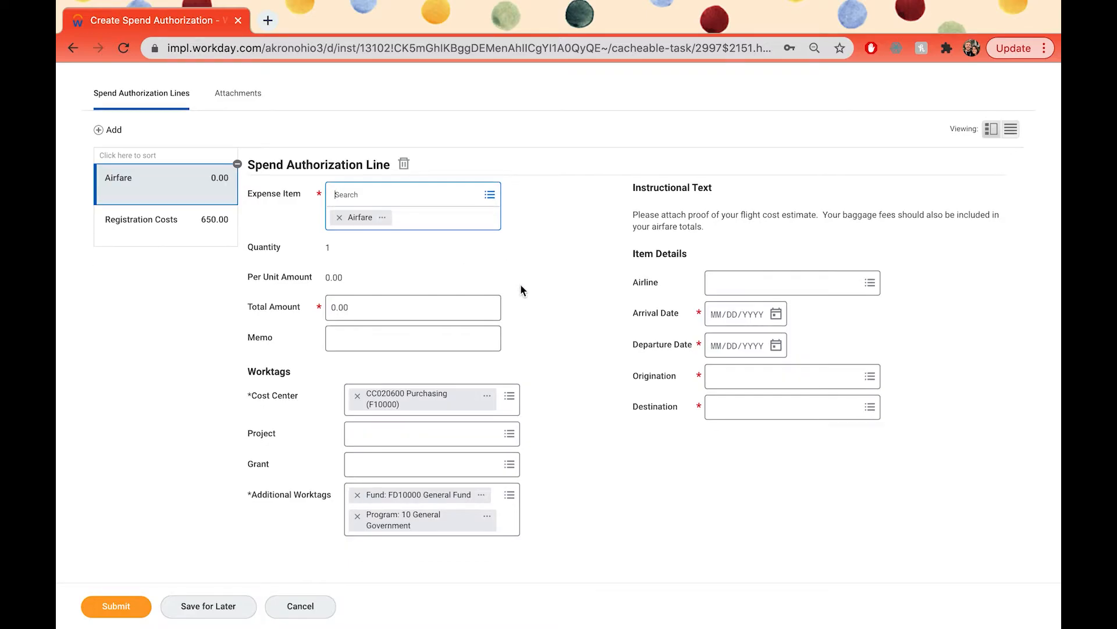
pyautogui.click(334, 309)
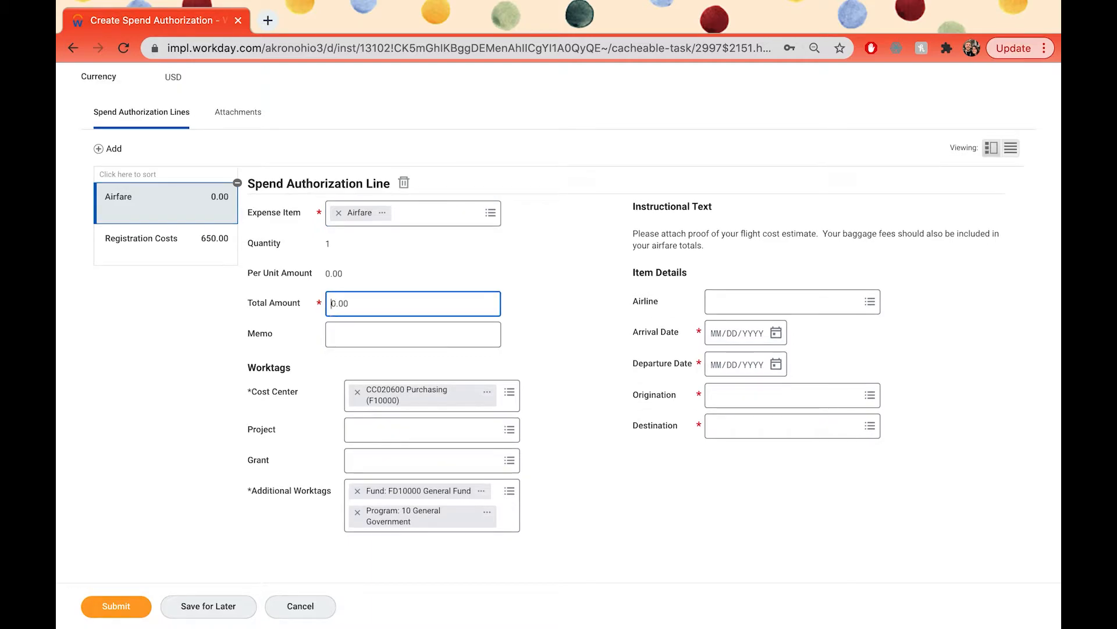
pyautogui.write('425')
pyautogui.click(575, 346)
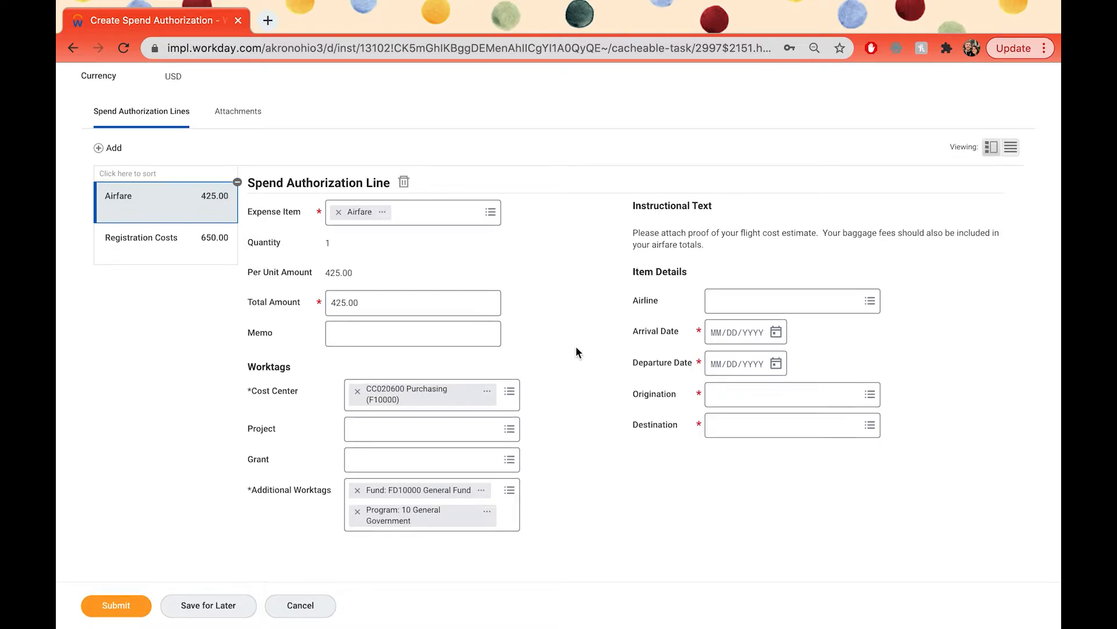
# Step: Enter "$350 + $75 baggage fee" as the memo of the Airfare line
pyautogui.click(417, 337)
pyautogui.write('$350')
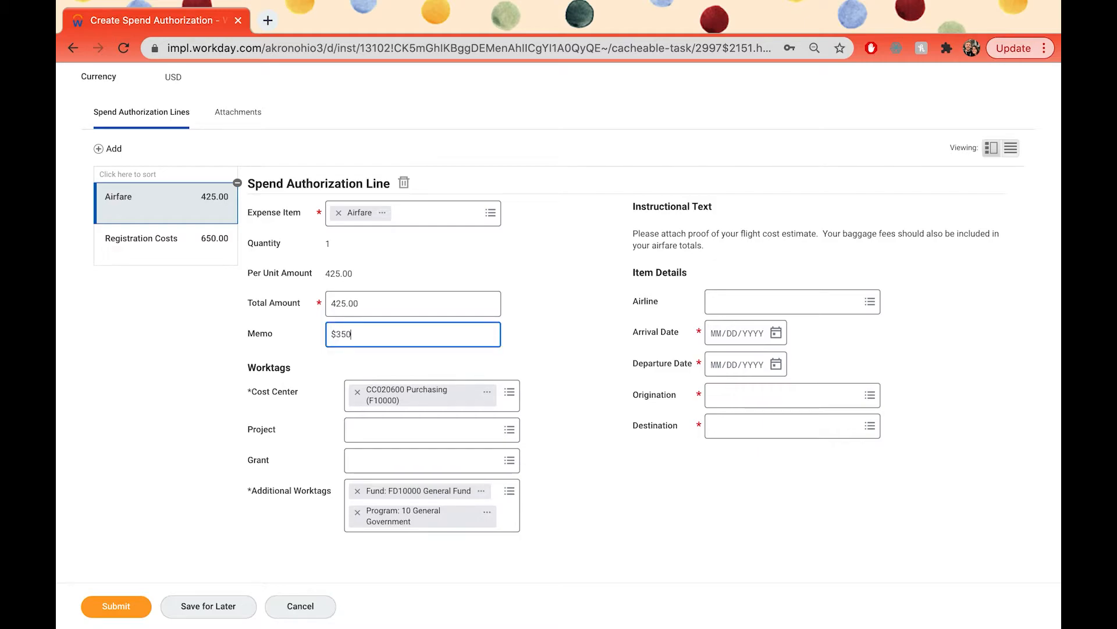
pyautogui.write(' + $75 baggage fee')
# Step: Select American Airlines as the airline for the Airfare line
pyautogui.click(866, 302)
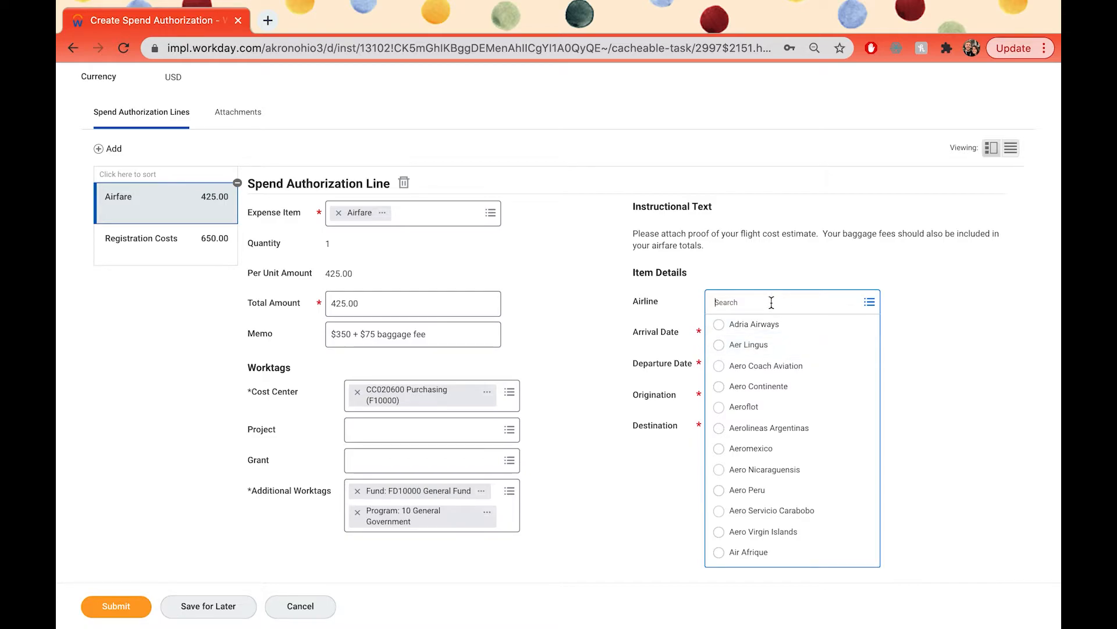
pyautogui.write('American Airlines')
pyautogui.press('Return')
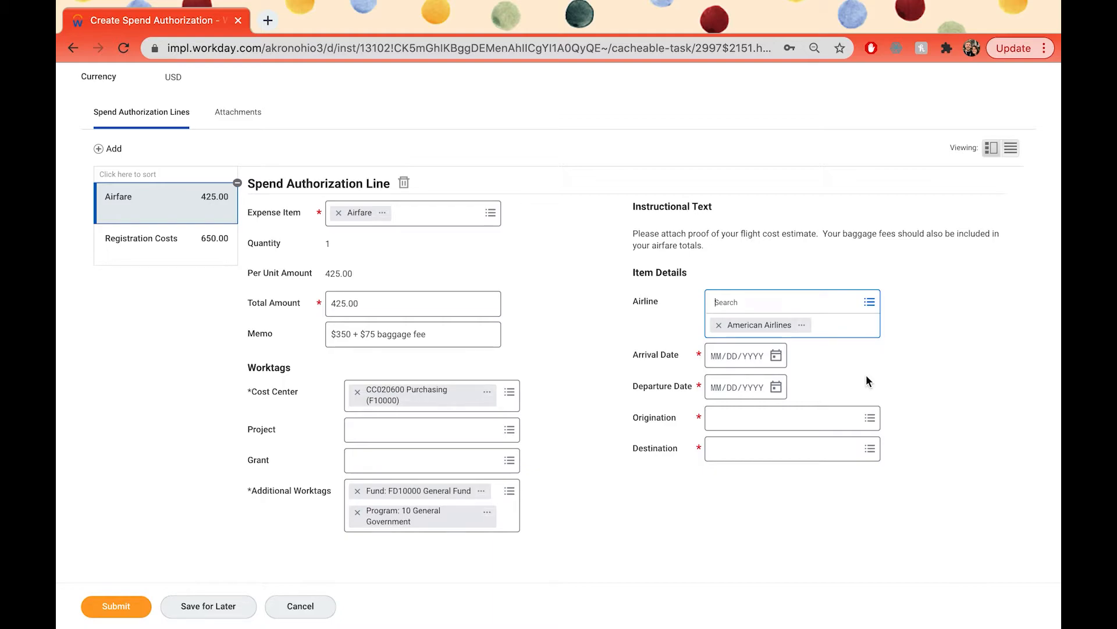
# Step: Set the Airfare line's arrival date to 07/16/2021 and its departure date to 07/20/2021
pyautogui.click(778, 356)
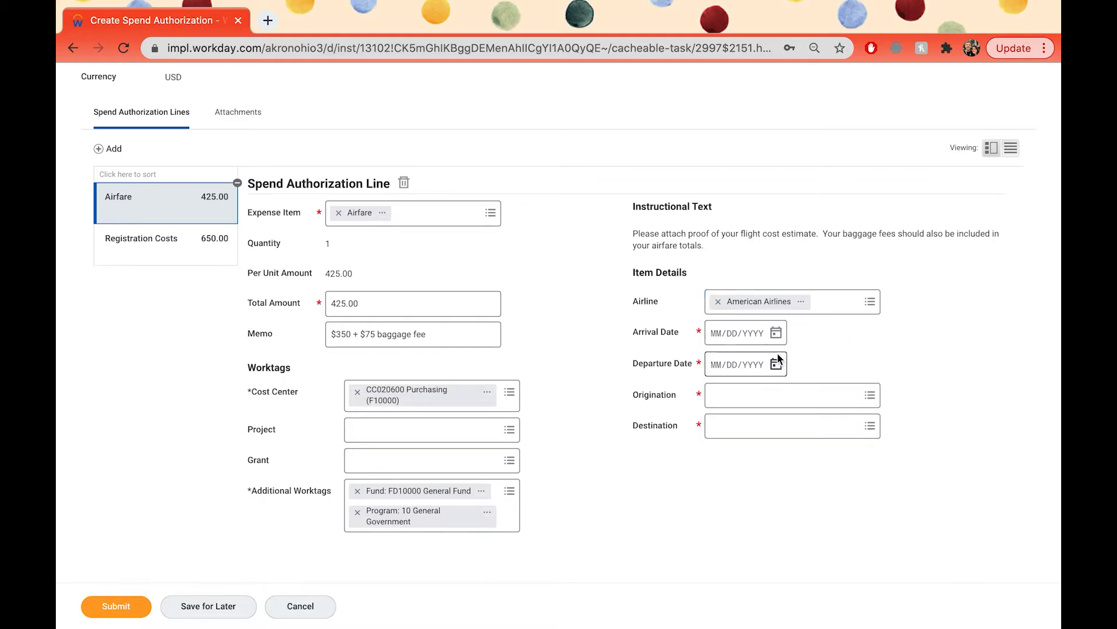
pyautogui.click(776, 332)
pyautogui.click(973, 330)
pyautogui.click(973, 331)
pyautogui.click(943, 404)
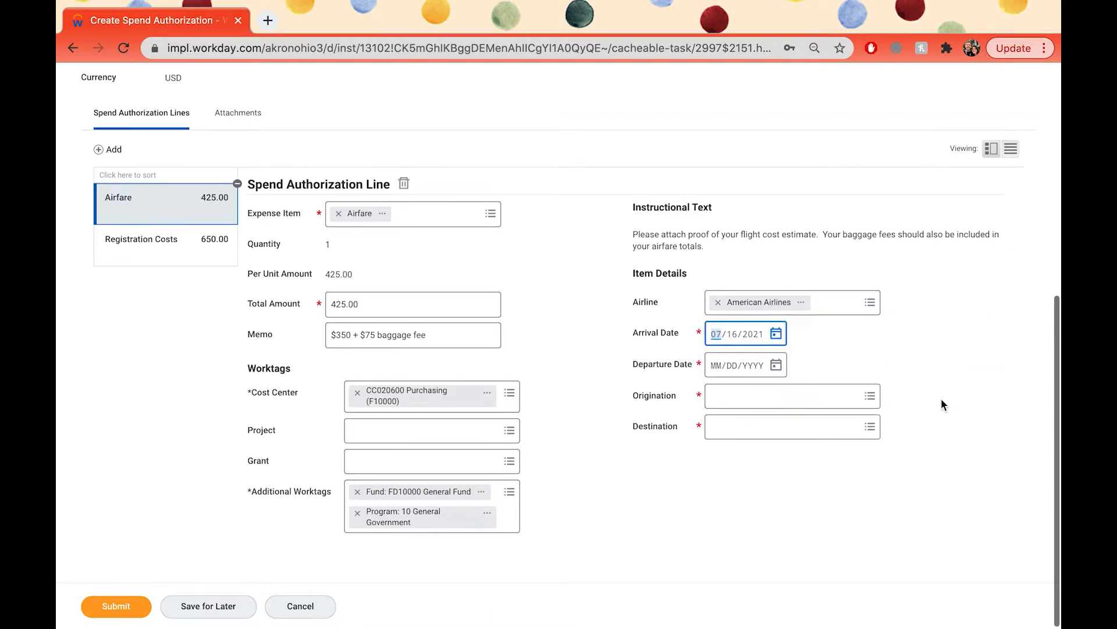
pyautogui.click(776, 365)
pyautogui.click(973, 362)
pyautogui.click(975, 363)
pyautogui.click(860, 455)
pyautogui.click(890, 353)
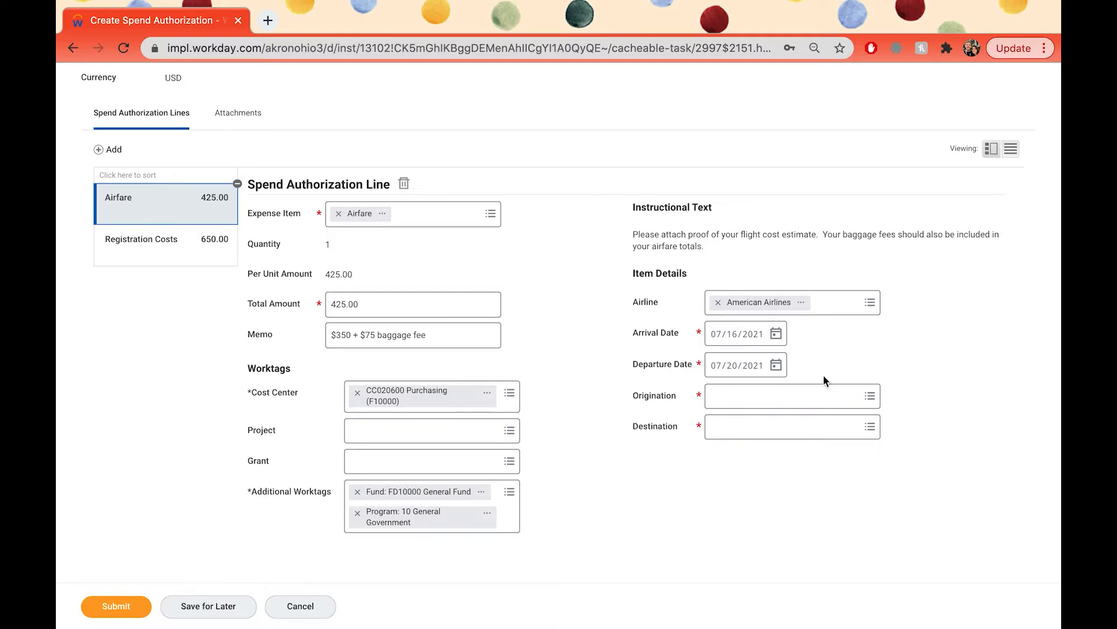
# Step: Set the flight's origination to Cleveland, Ohio and its destination to Boise, Idaho on the Airfare line
pyautogui.click(781, 395)
pyautogui.write('Cleveland')
pyautogui.press('Return')
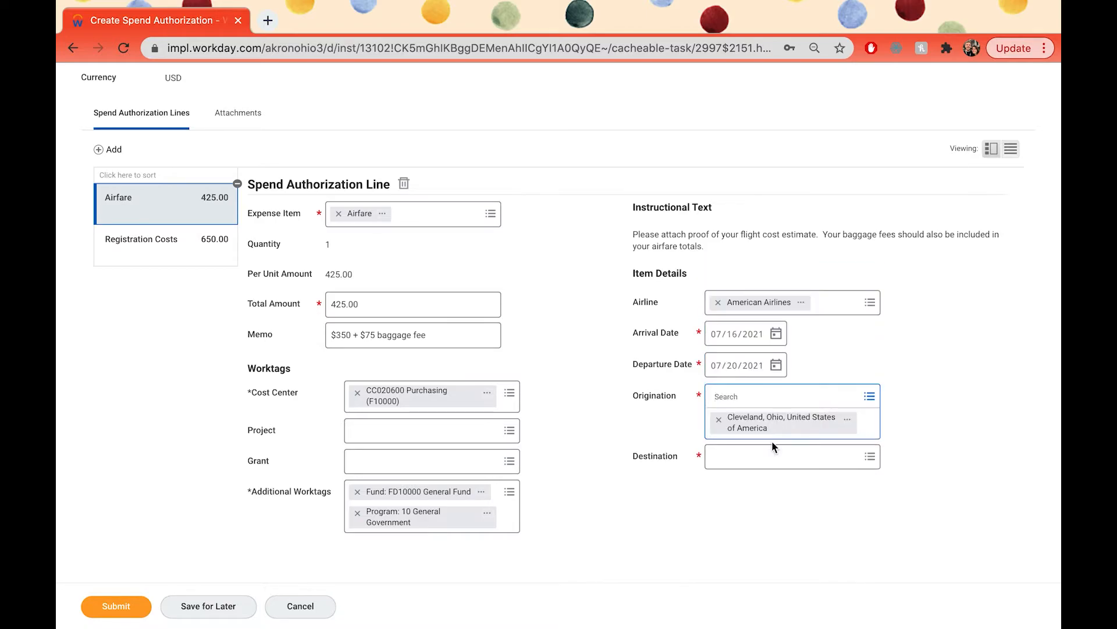
pyautogui.click(773, 457)
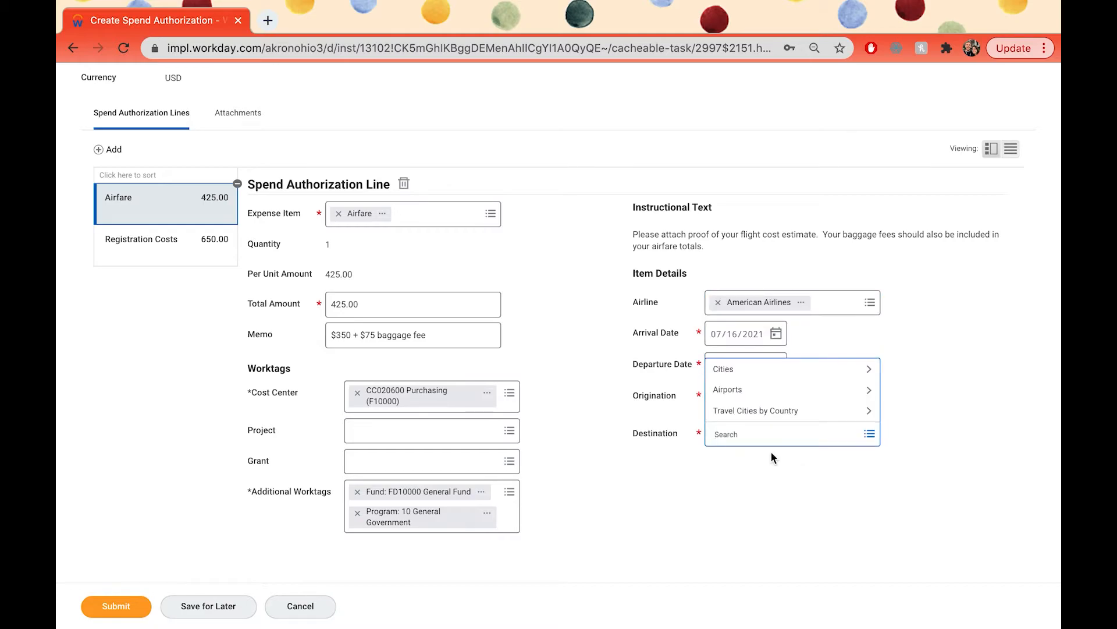
pyautogui.write('Boise')
pyautogui.press('Return')
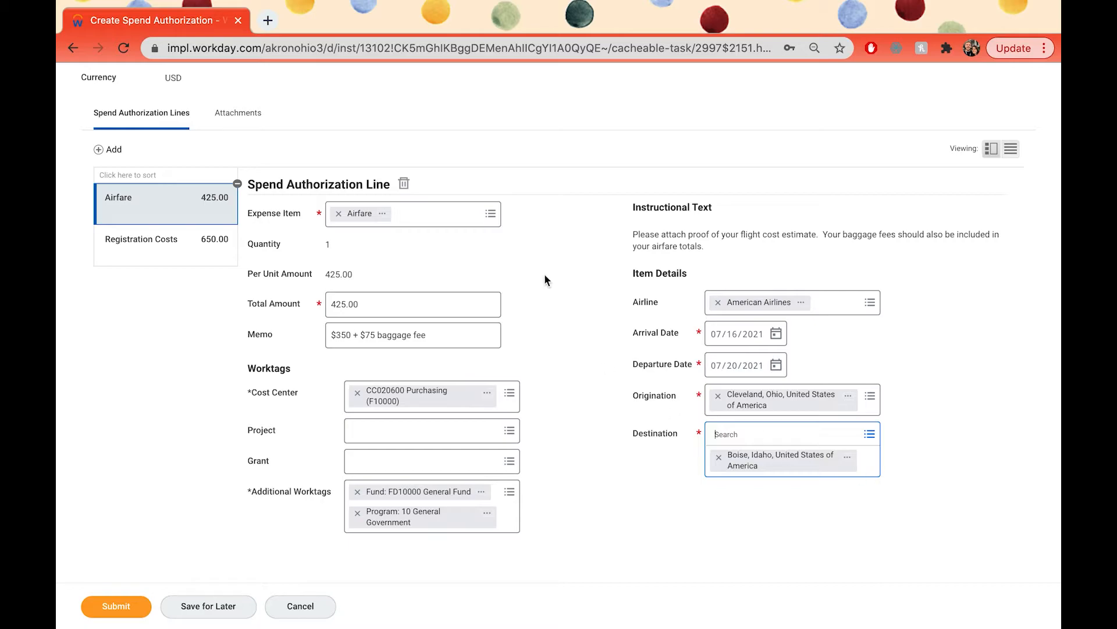
# Step: Add another spend authorization line with Lodging as its expense item
pyautogui.click(107, 149)
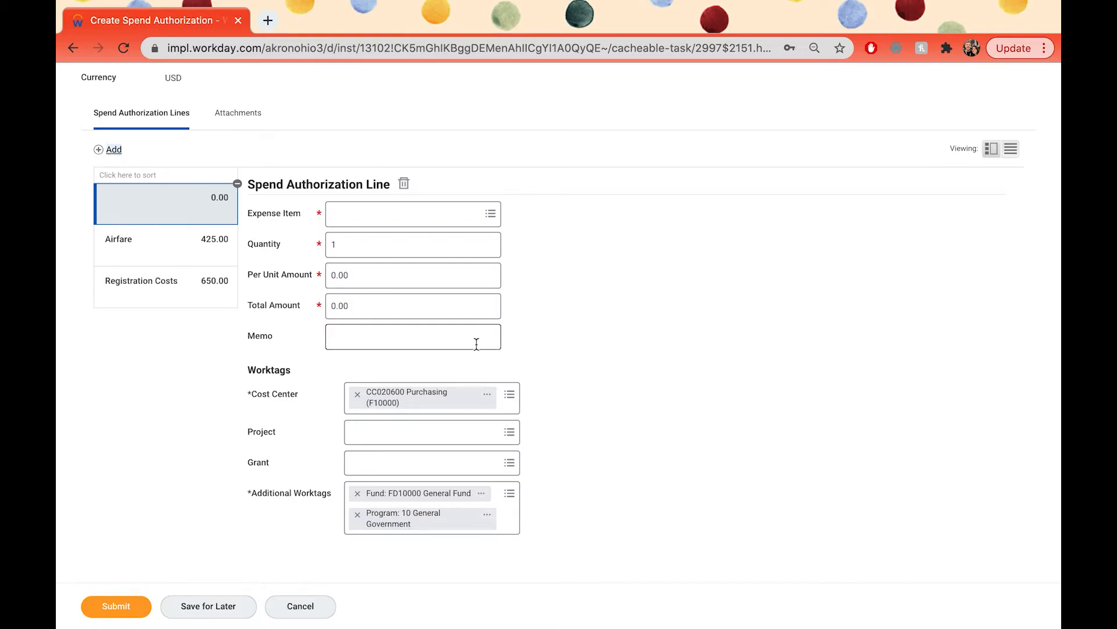
pyautogui.click(405, 219)
pyautogui.write('Lodging')
pyautogui.press('Return')
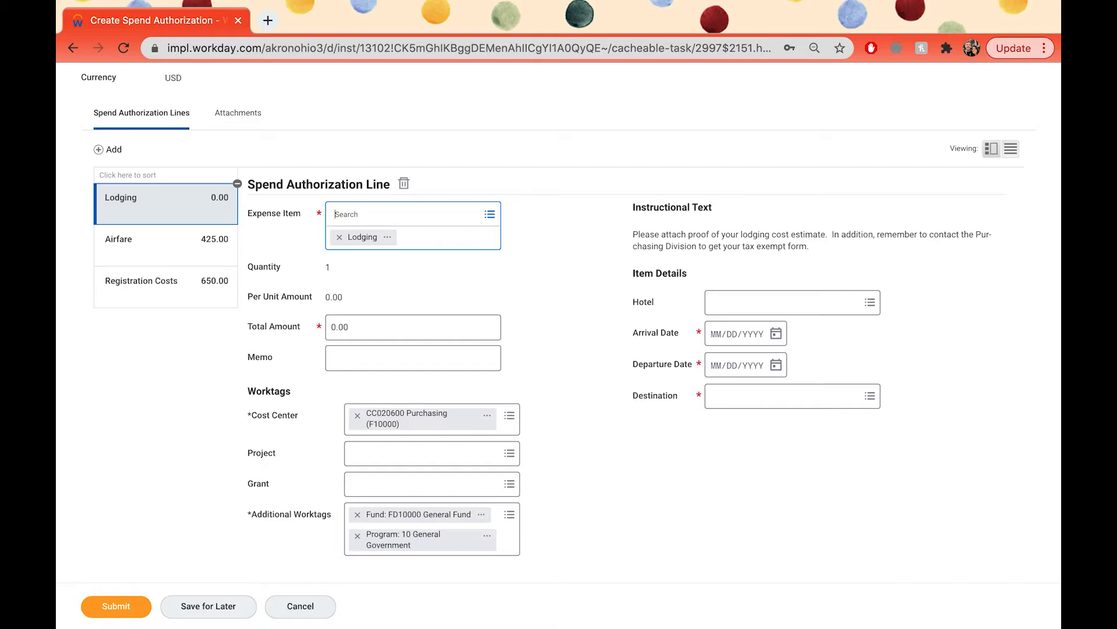
# Step: Set the Lodging line's total amount to 780.00 and enter "4 nights lodging" as its memo
pyautogui.click(330, 326)
pyautogui.write('78')
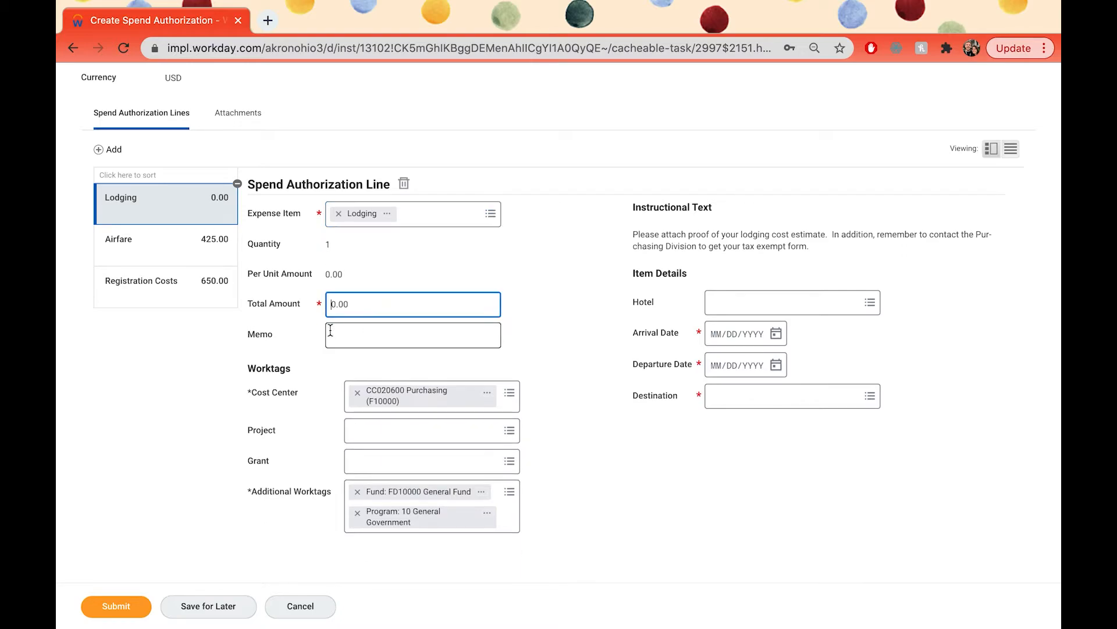
pyautogui.click(422, 339)
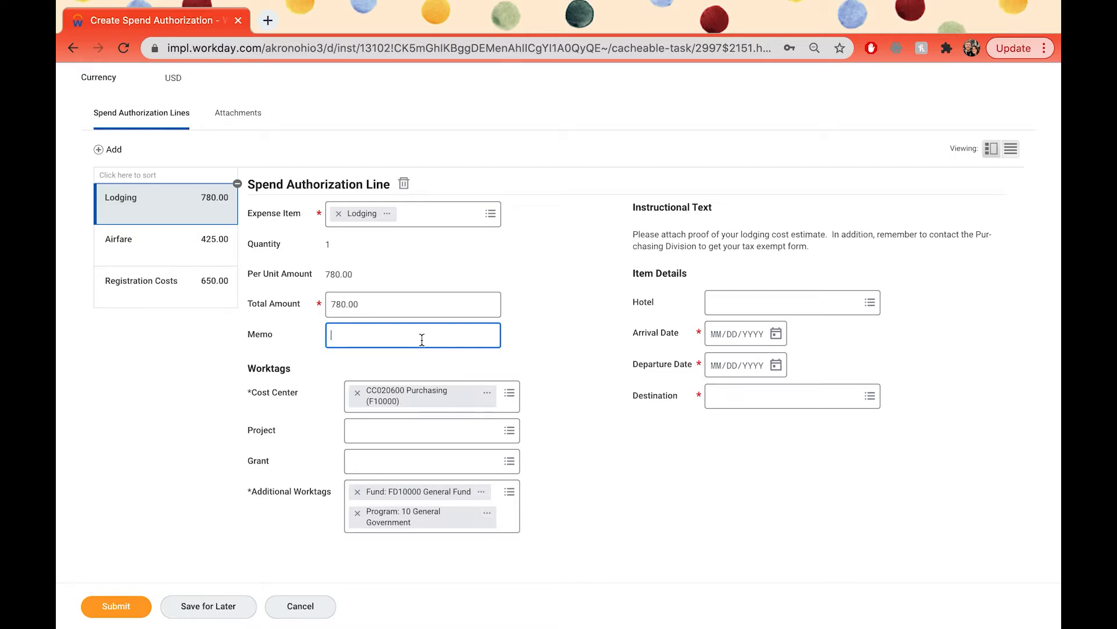
pyautogui.write('4 nights lodging')
pyautogui.click(574, 345)
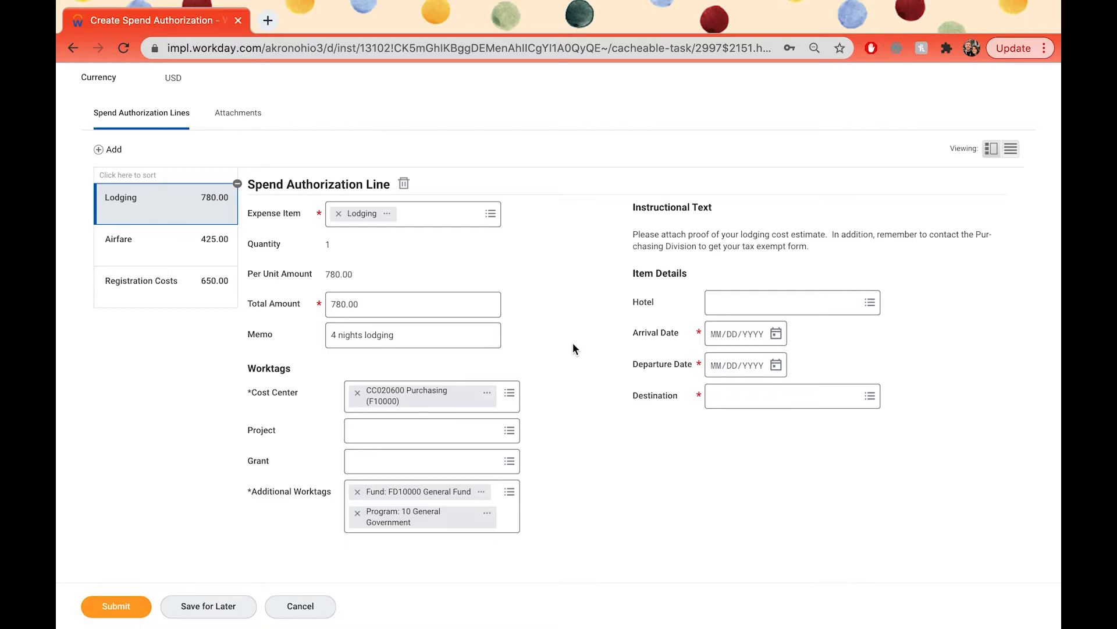
# Step: Select Fairfield Inn as the hotel for the Lodging line
pyautogui.click(769, 302)
pyautogui.write('Fairfield Inn')
pyautogui.press('Return')
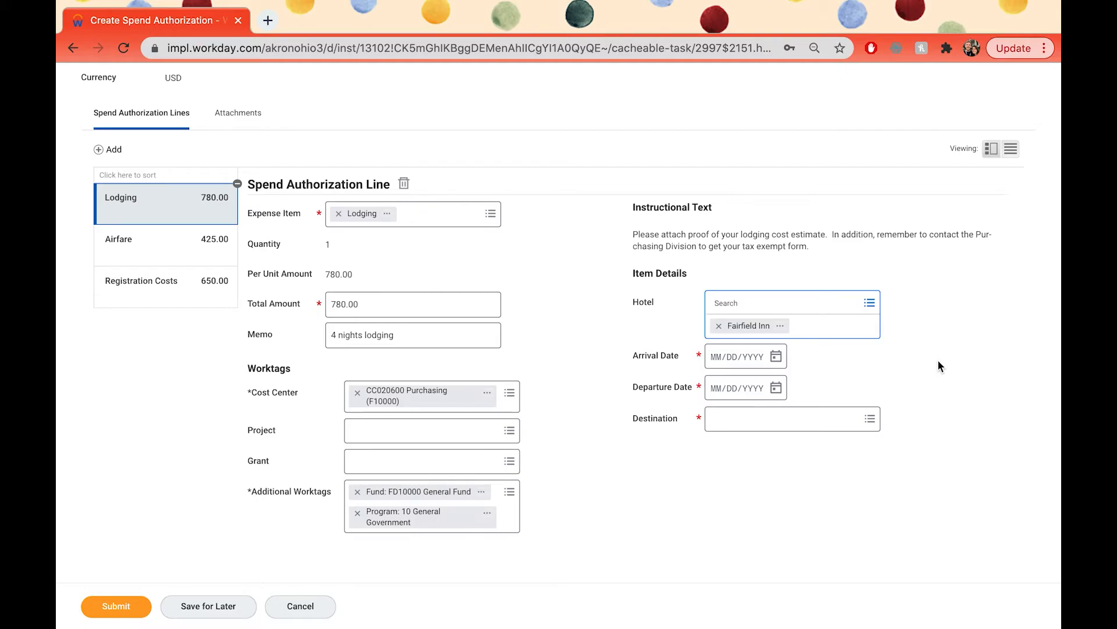
# Step: Set the Lodging line's arrival date to 07/16/2021 and its departure date to 07/20/2021
pyautogui.scroll(-1, 938, 361)
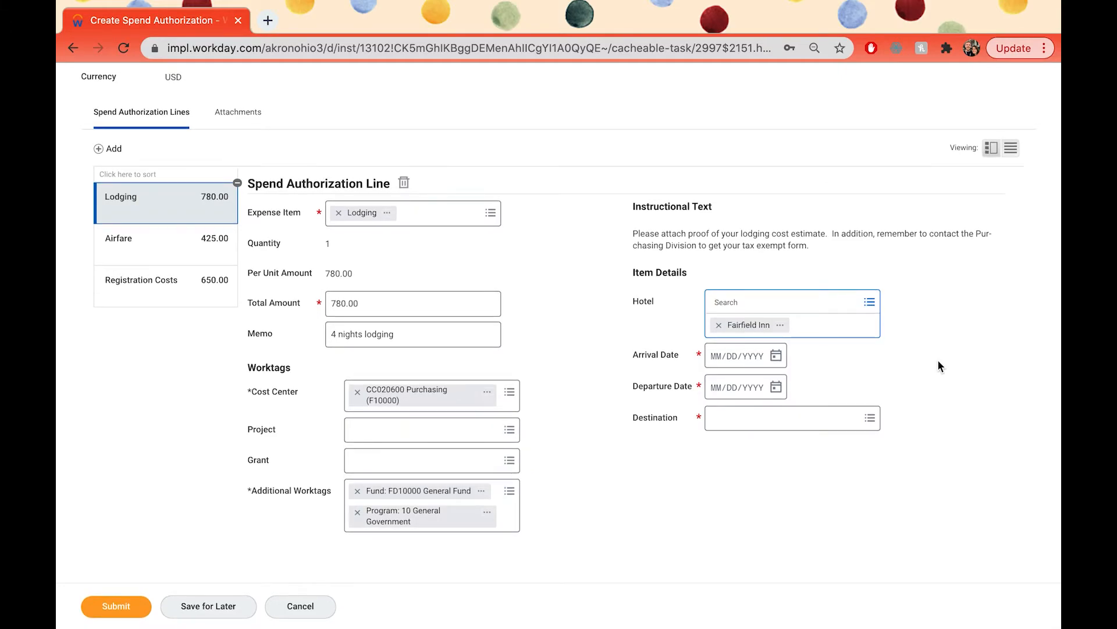
pyautogui.click(777, 360)
pyautogui.click(777, 333)
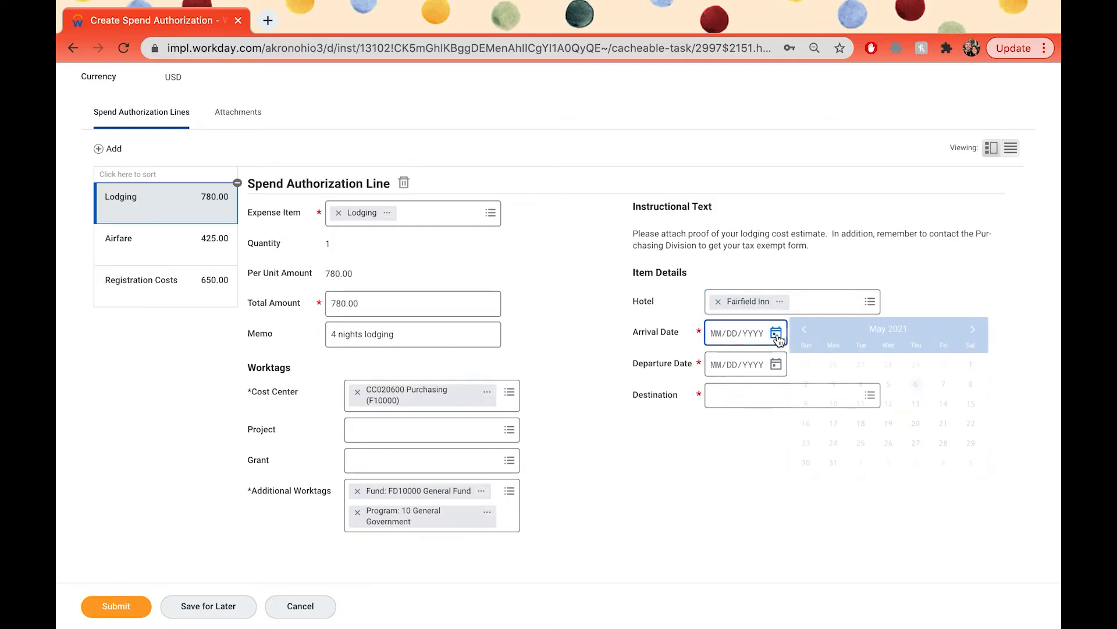
pyautogui.click(973, 329)
pyautogui.click(972, 329)
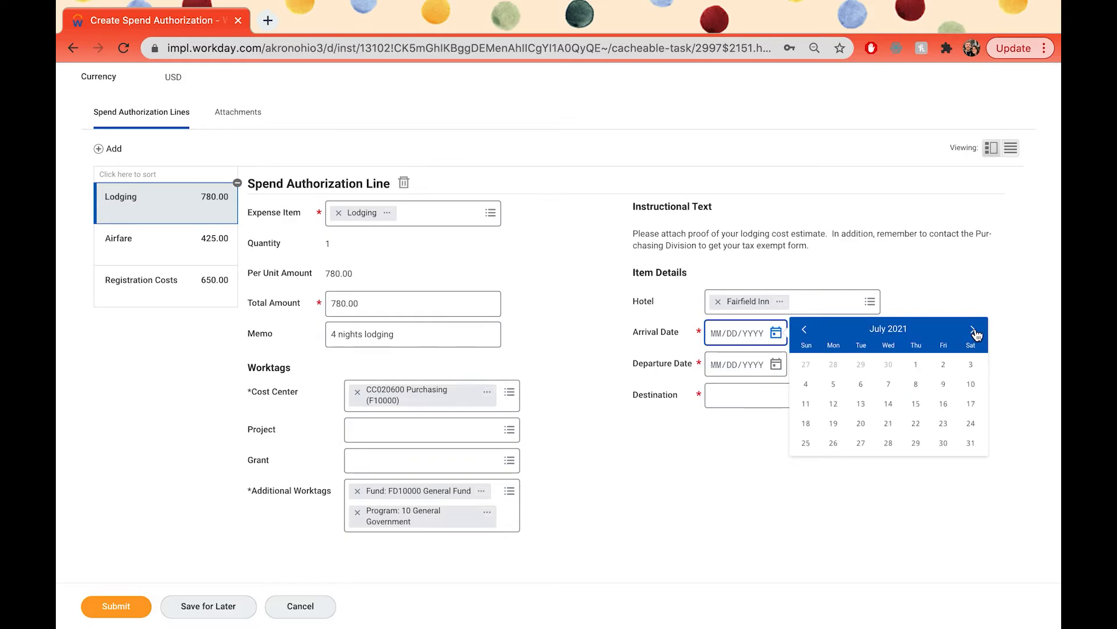
pyautogui.click(944, 406)
pyautogui.click(777, 365)
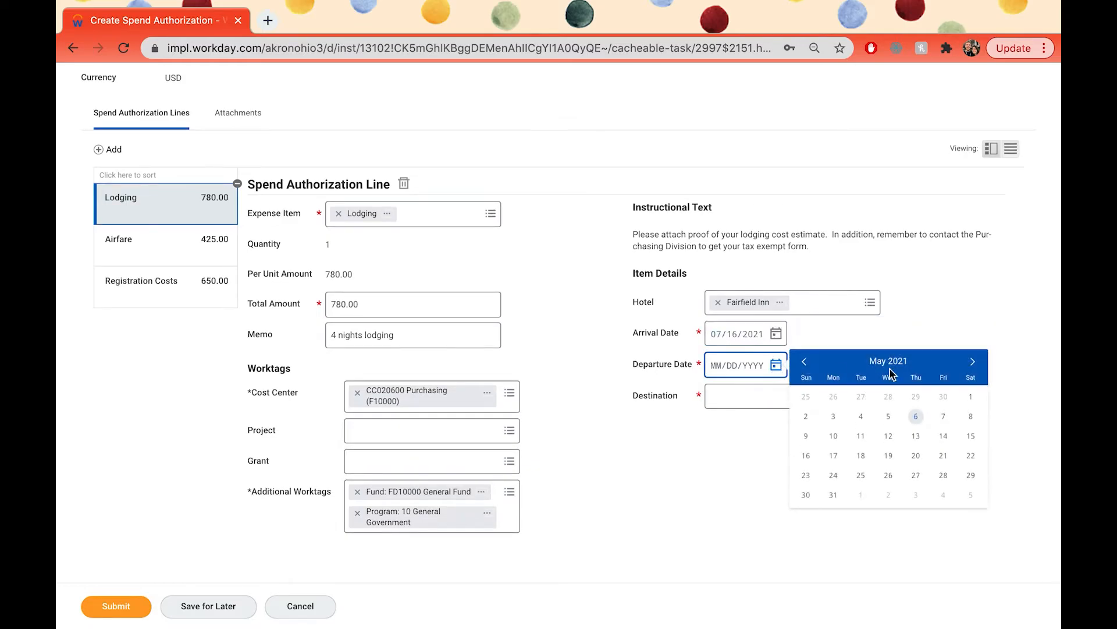
pyautogui.click(973, 362)
pyautogui.click(972, 362)
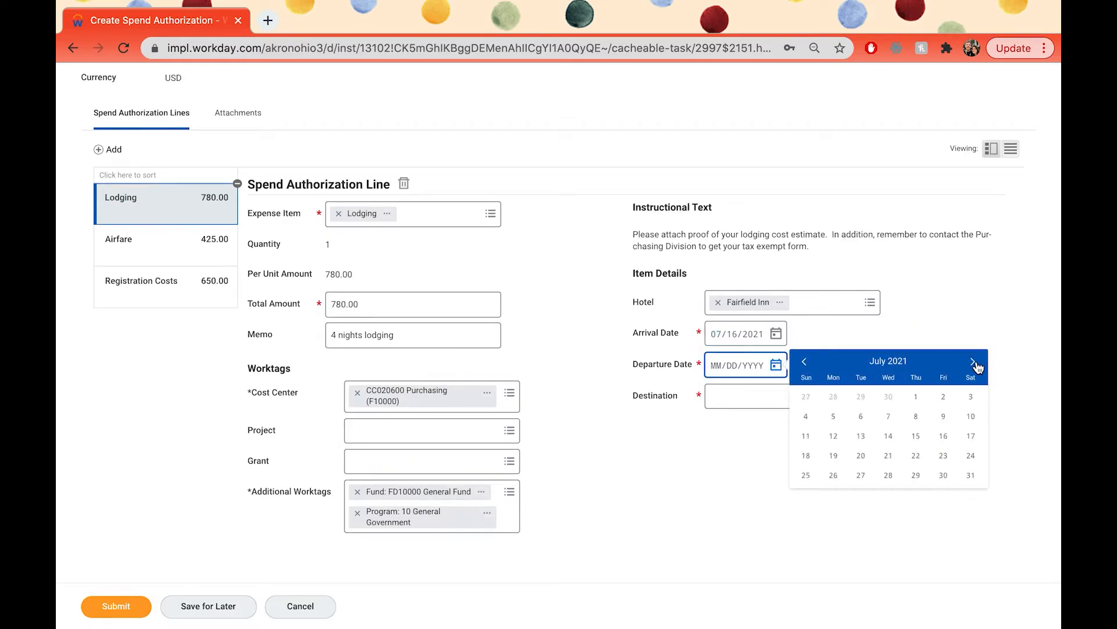
pyautogui.click(861, 455)
# Step: Set the Lodging line's destination to Boise, Idaho, United States of America
pyautogui.click(760, 400)
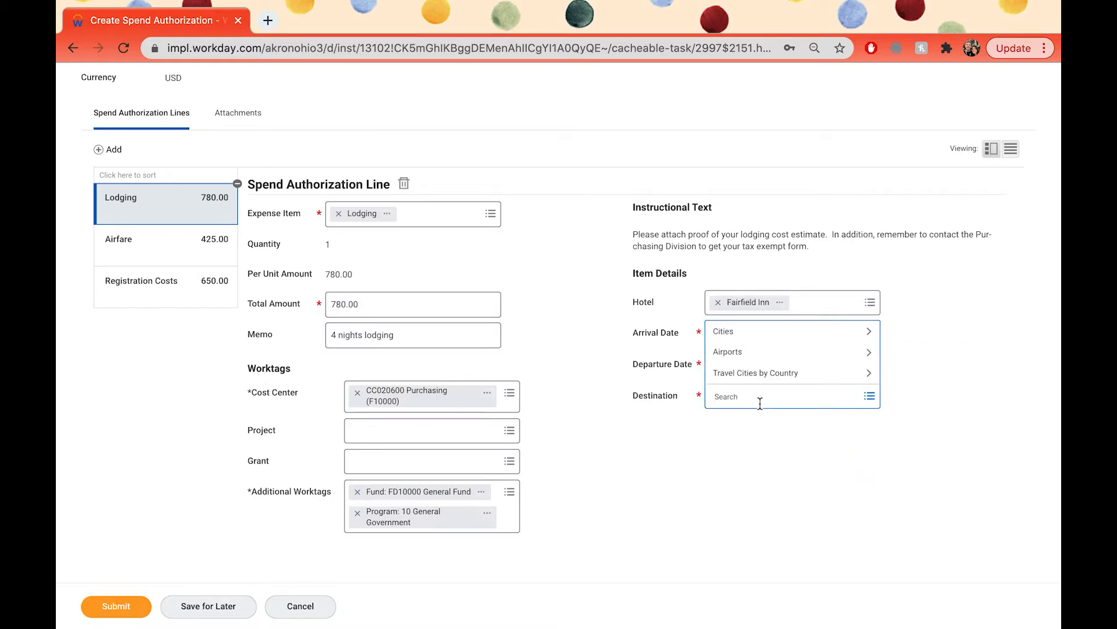
pyautogui.write('Boise')
pyautogui.press('Return')
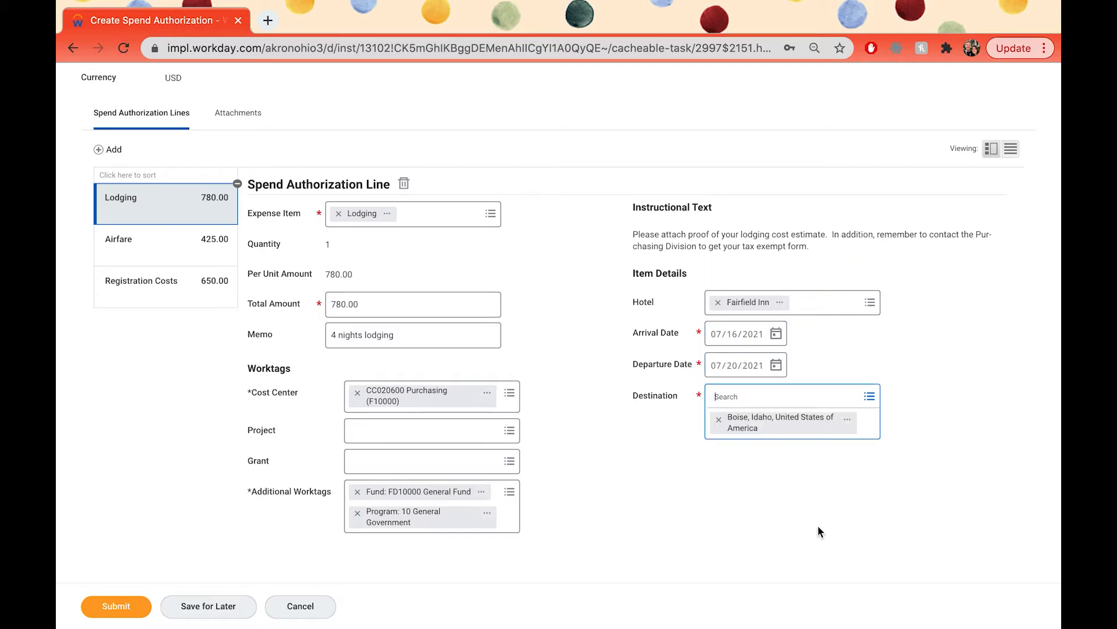
# Step: Add another spend authorization line with Taxis / Trains / Shuttles / Buses as its expense item
pyautogui.click(104, 150)
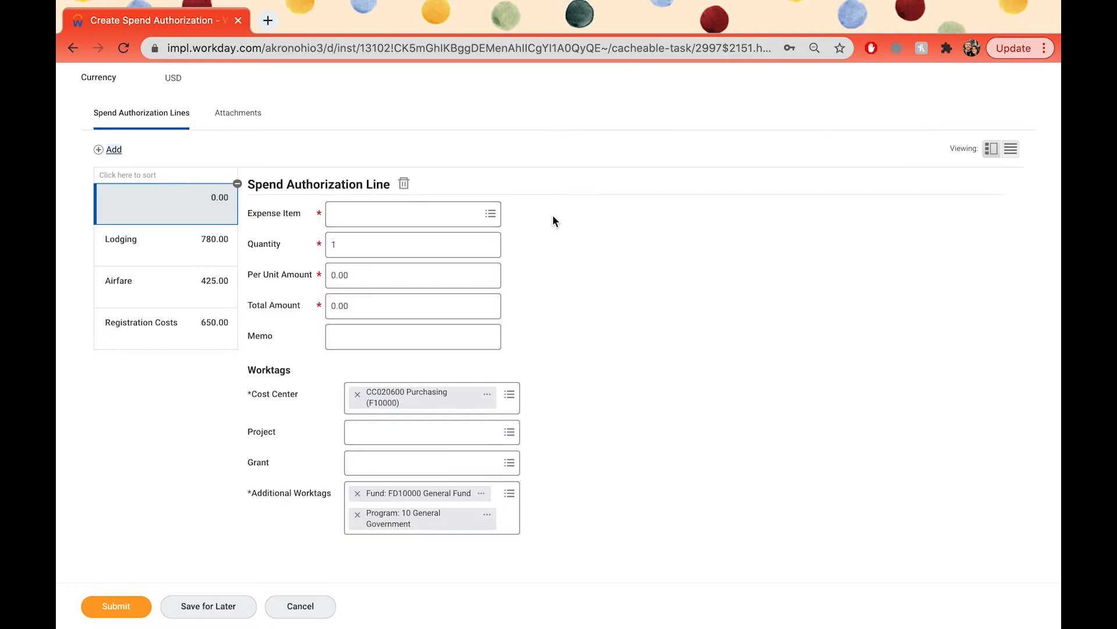
pyautogui.click(420, 216)
pyautogui.write('taxi')
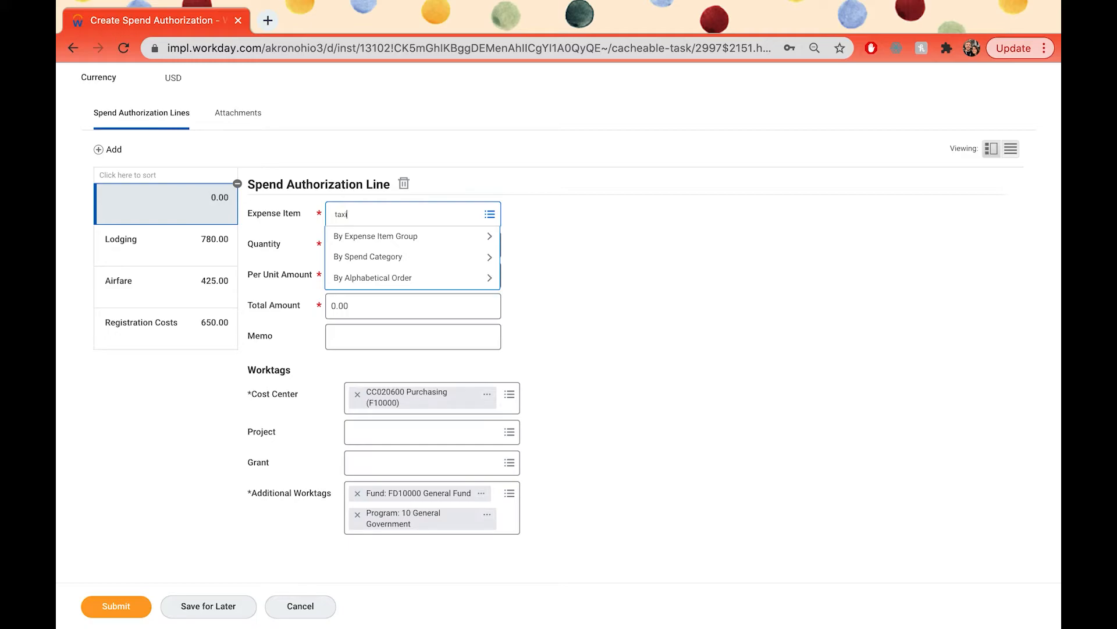
pyautogui.press('Return')
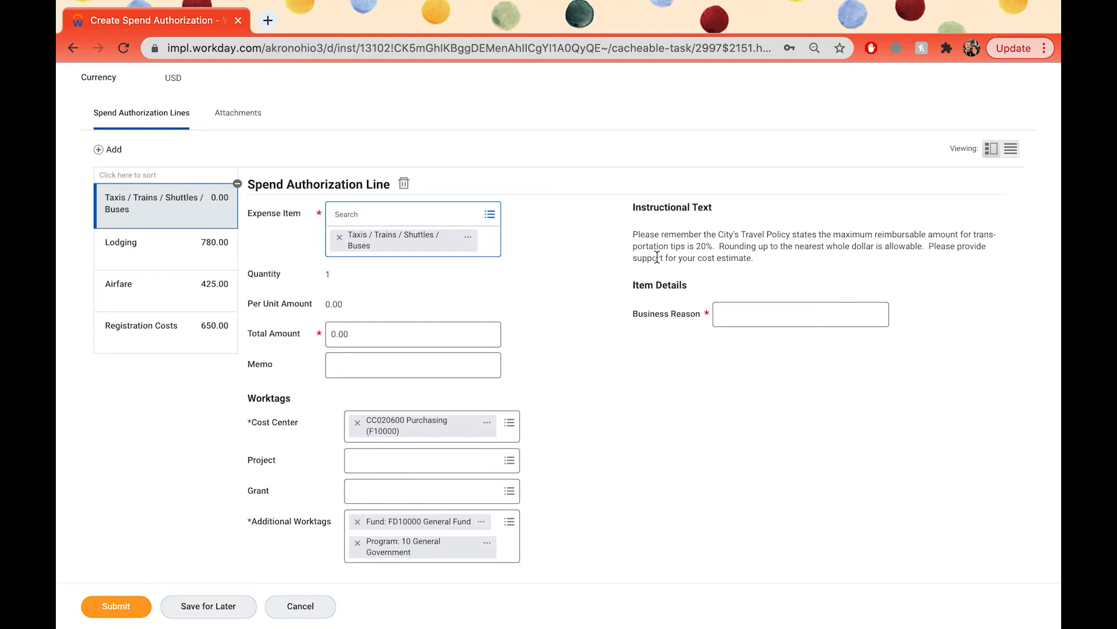
# Step: Set the taxi line's total amount to 30.00 and enter "$12.50 each way + $2.50 tip" as its memo
pyautogui.click(330, 334)
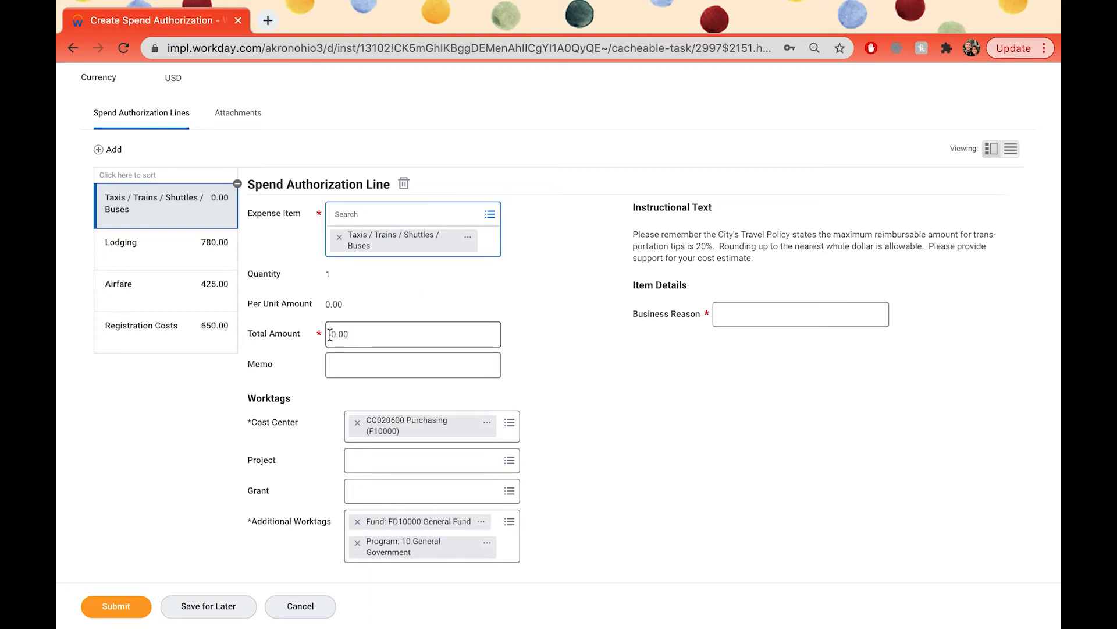
pyautogui.write('3')
pyautogui.click(355, 343)
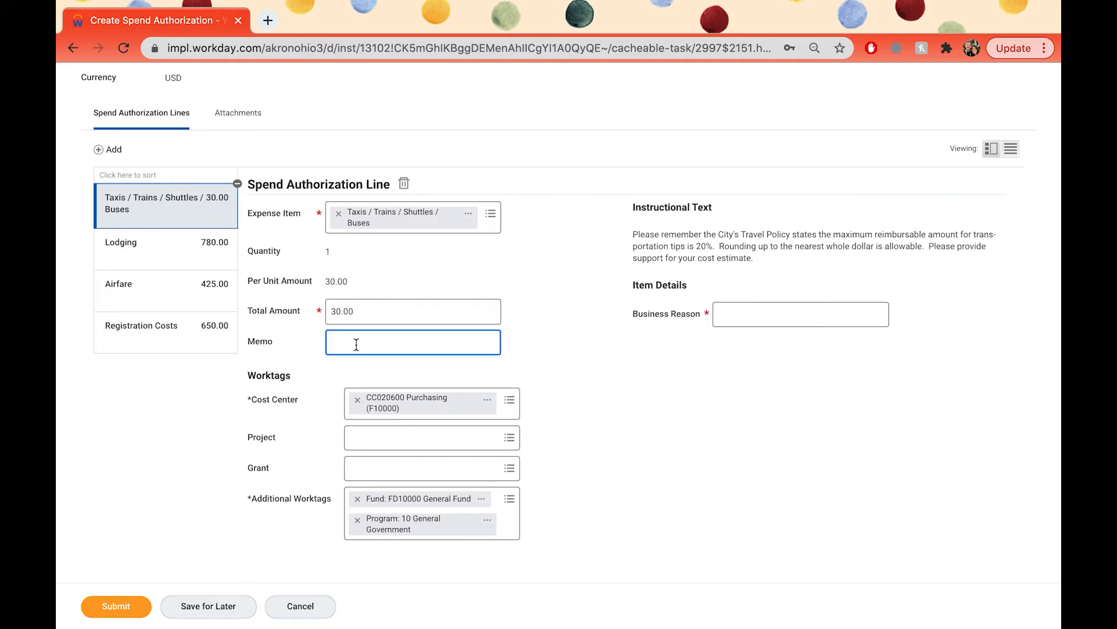
pyautogui.write('$12.50 each way + $2.50 tip')
# Step: Enter "transportation to and from the airport" as the business reason for the taxi line
pyautogui.click(845, 323)
pyautogui.write('trans')
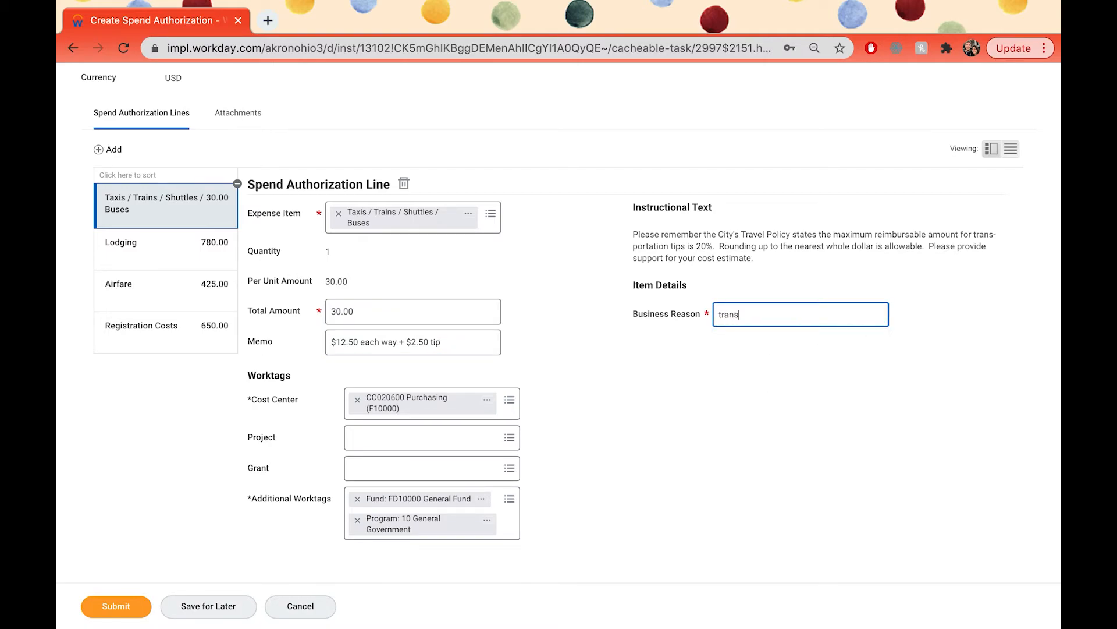
pyautogui.write('portation to and from the airport')
# Step: Add another spend authorization line with Per Diem - Meals from the Business Travel group as its expense item
pyautogui.click(108, 154)
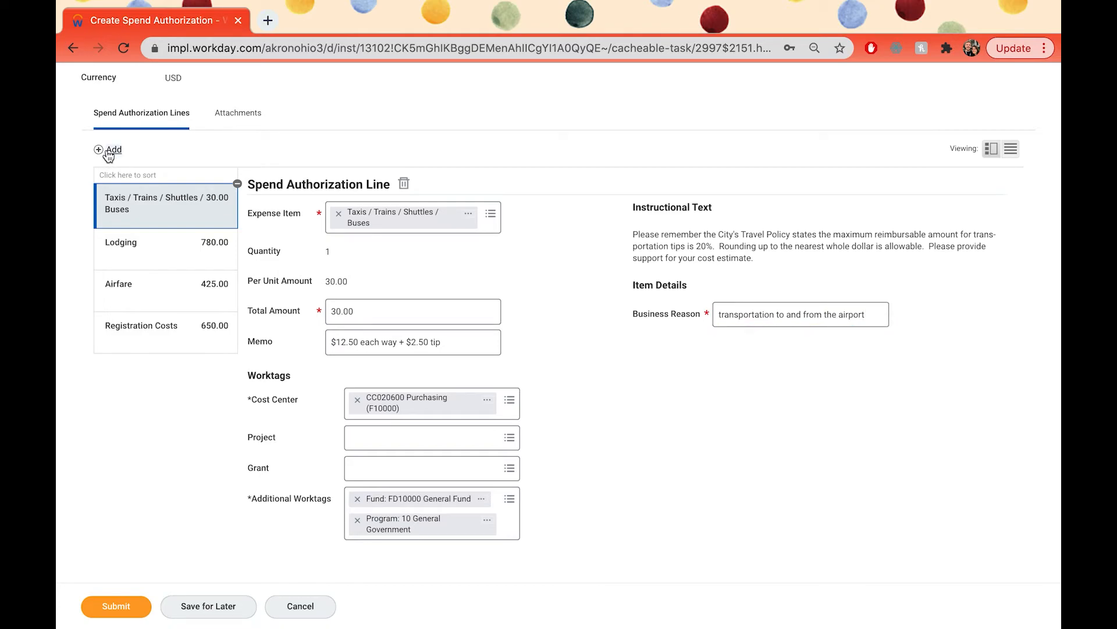
pyautogui.click(489, 215)
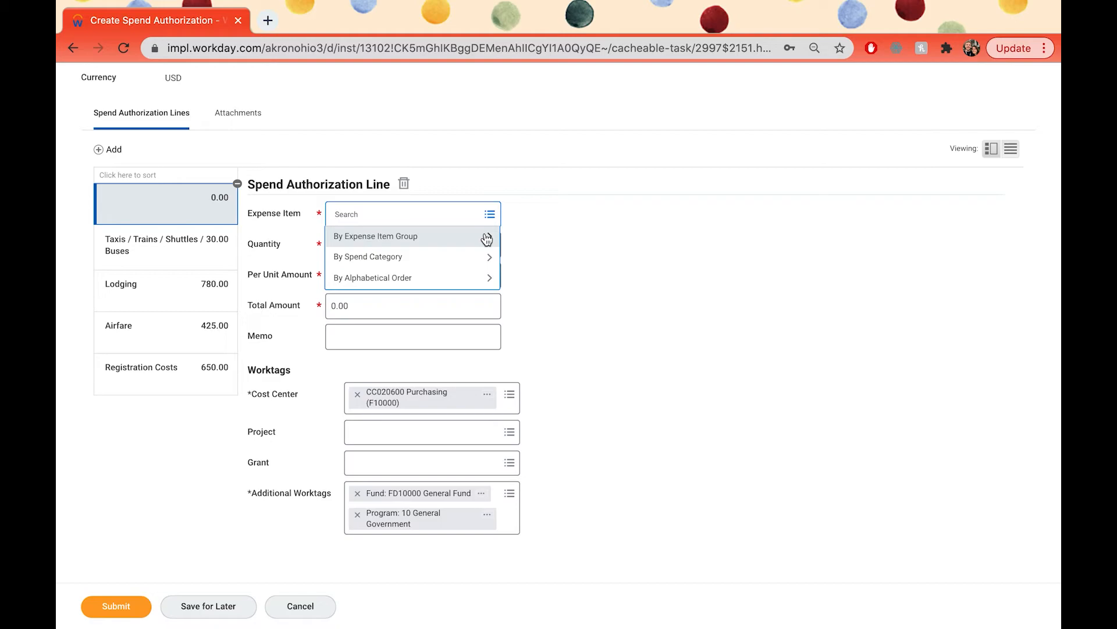
pyautogui.click(486, 237)
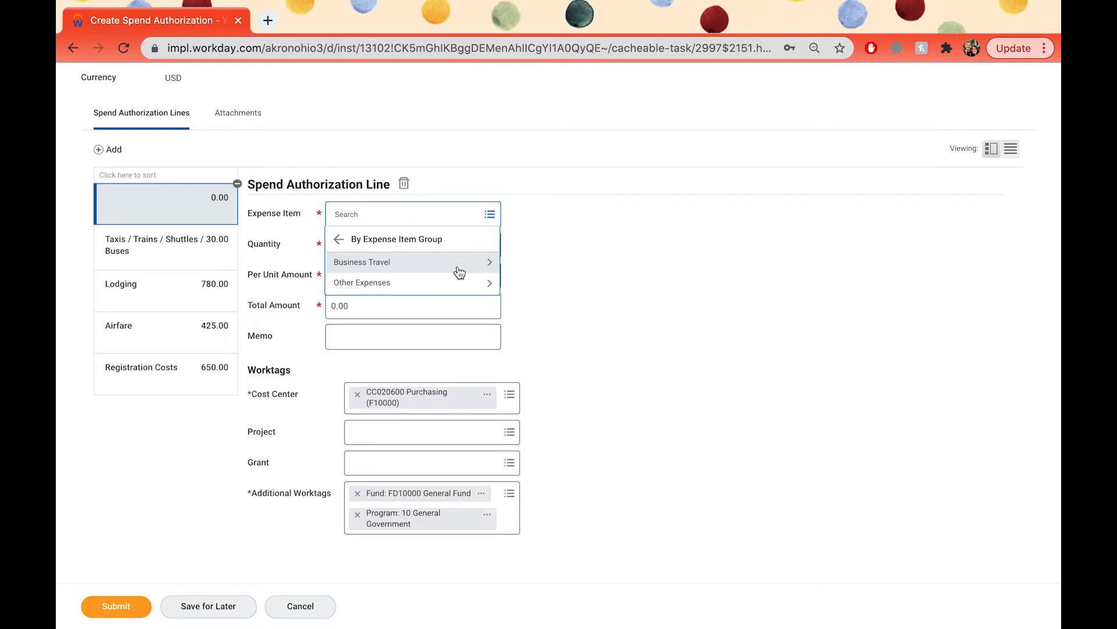
pyautogui.click(451, 267)
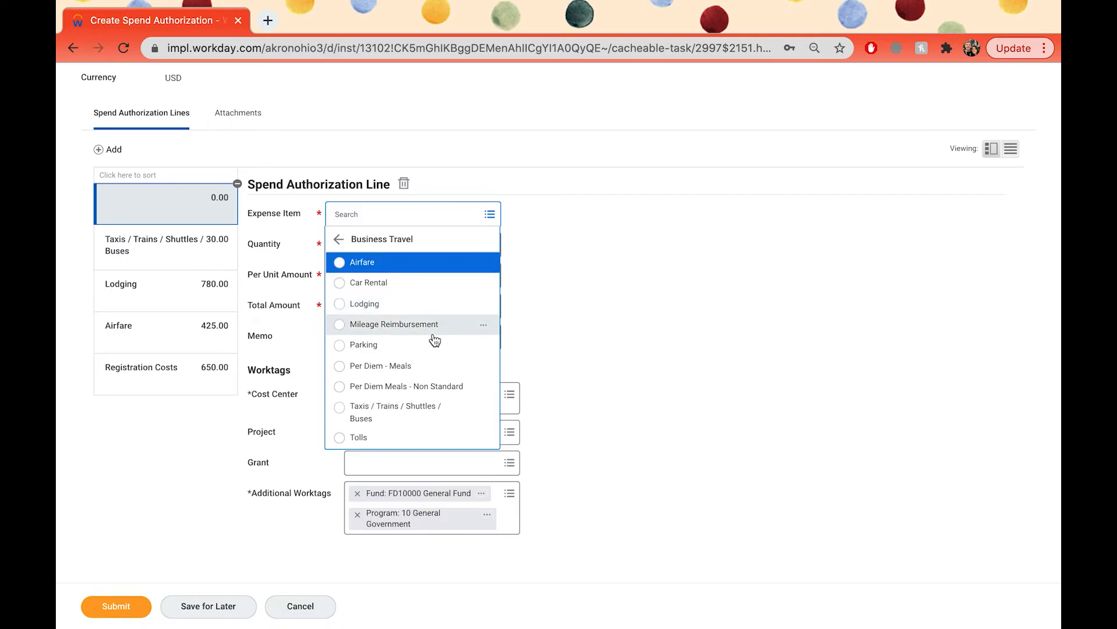
pyautogui.click(340, 372)
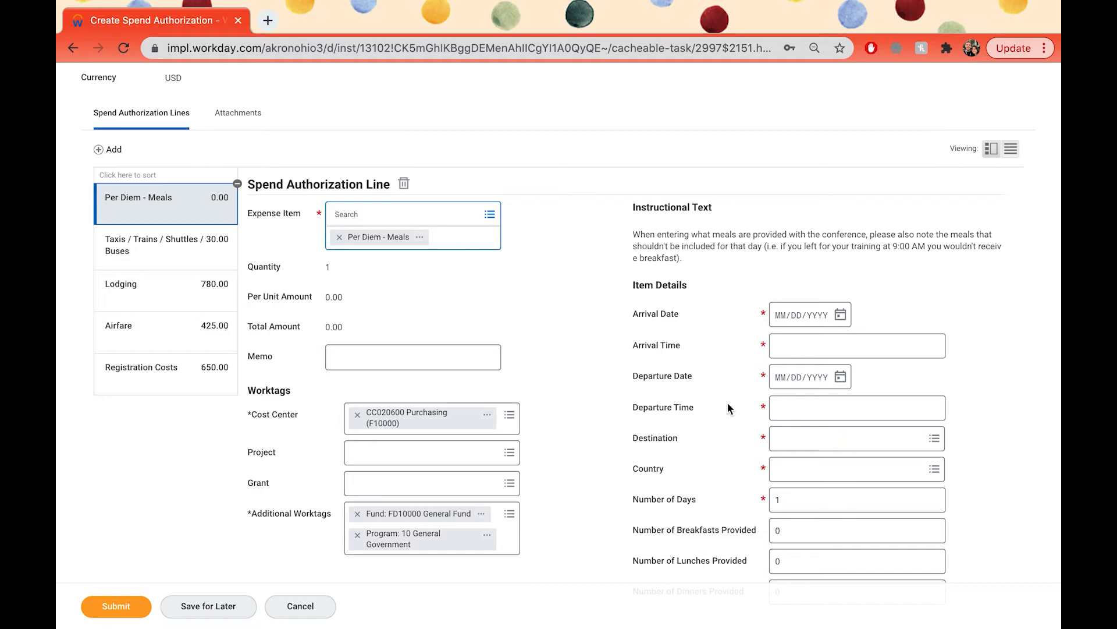
# Step: Set the per diem line's arrival date to 07/16/2021 and its arrival time to 8:43 PM
pyautogui.click(840, 314)
pyautogui.click(1008, 341)
pyautogui.click(1008, 341)
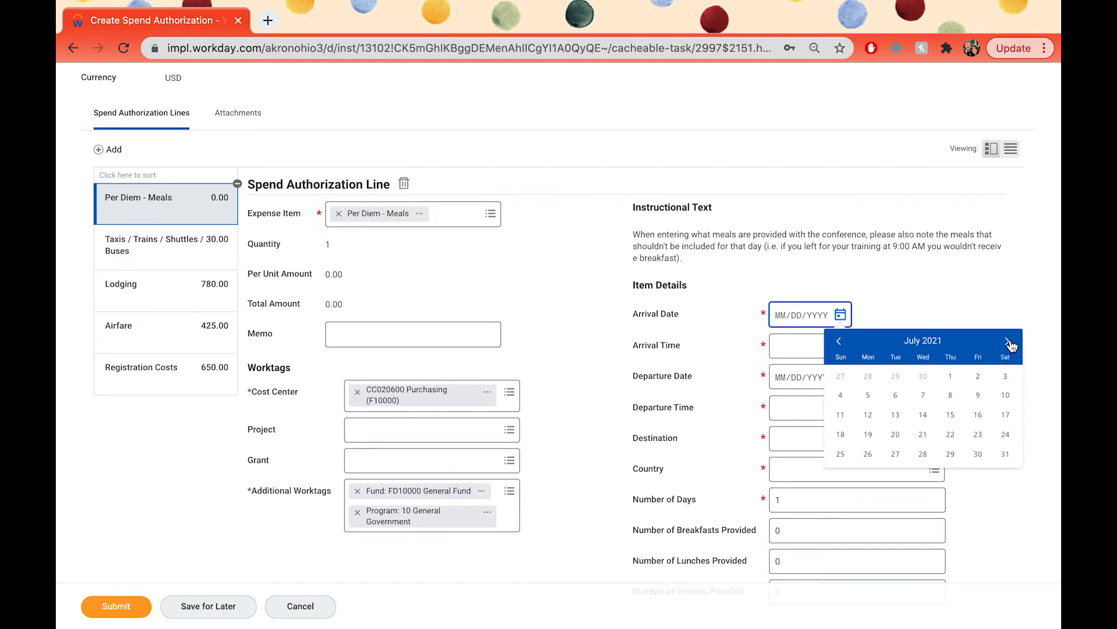
pyautogui.click(979, 416)
pyautogui.click(804, 343)
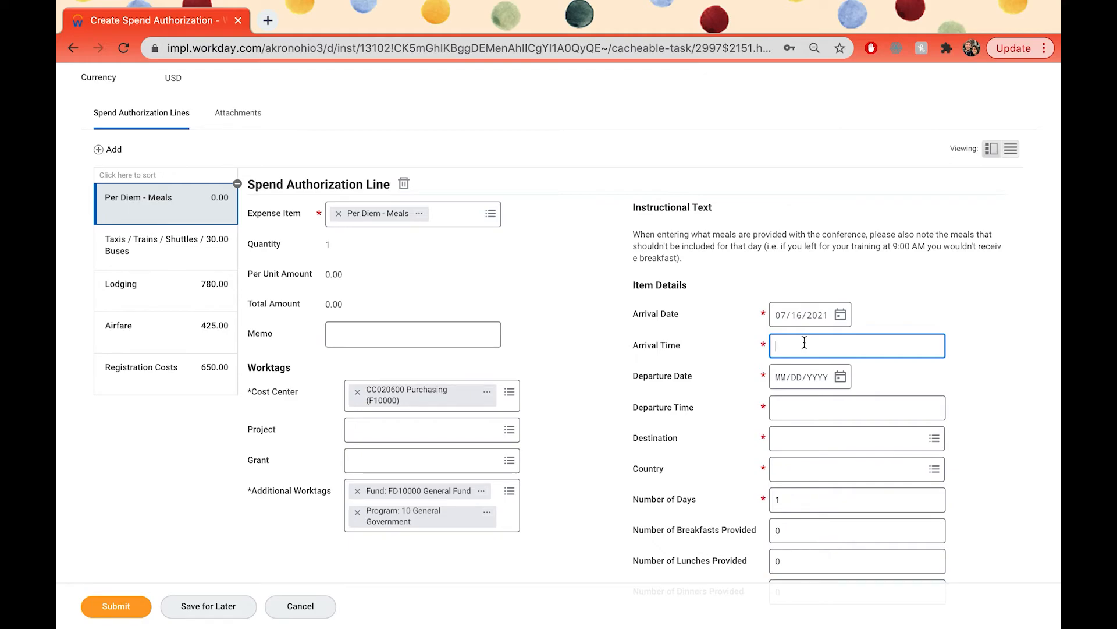
pyautogui.write('8:43 PM')
# Step: Set the per diem line's departure date to 07/20/2021 and its departure time to 7:42 AM
pyautogui.click(847, 379)
pyautogui.click(1007, 404)
pyautogui.click(1007, 404)
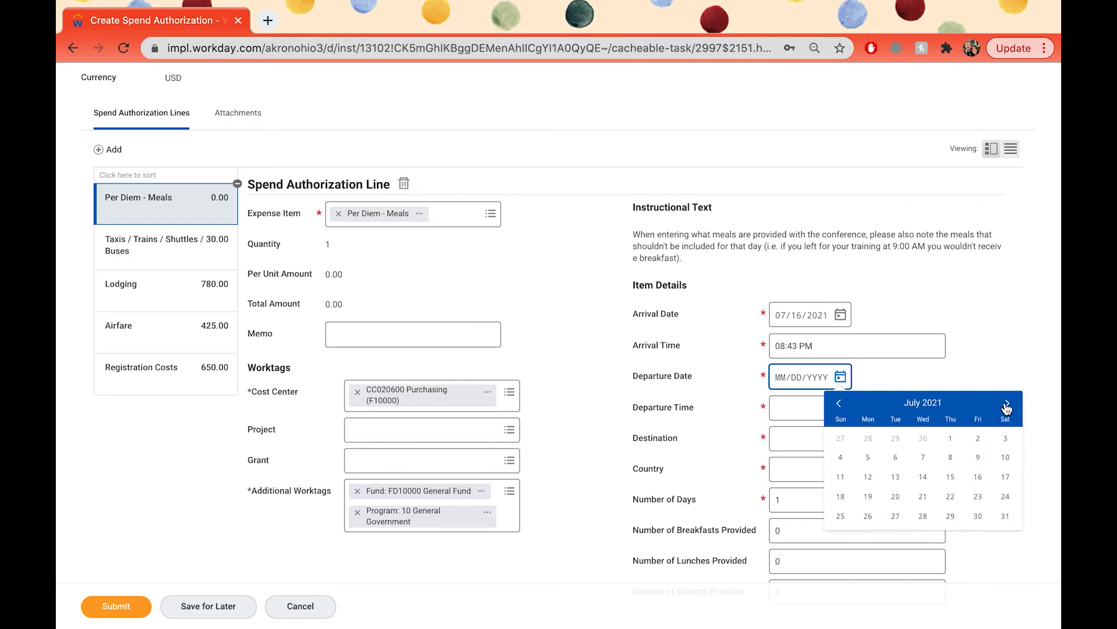
pyautogui.click(896, 496)
pyautogui.click(787, 404)
pyautogui.write('7:42 ')
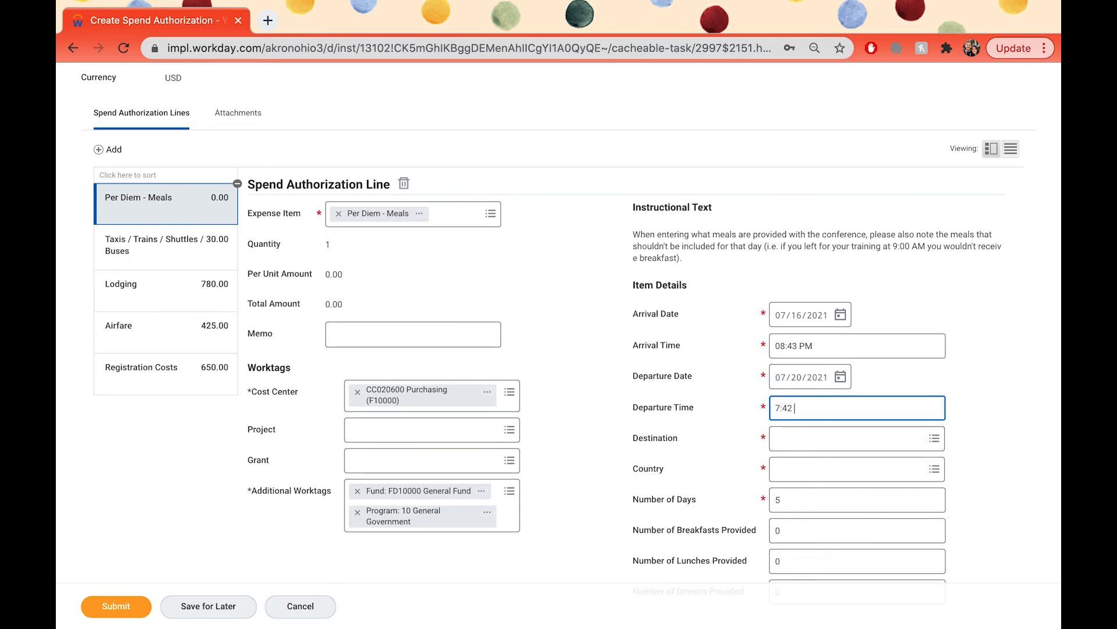
pyautogui.write('AM')
# Step: Set the per diem line's destination to Boise, Idaho, United States of America
pyautogui.click(847, 447)
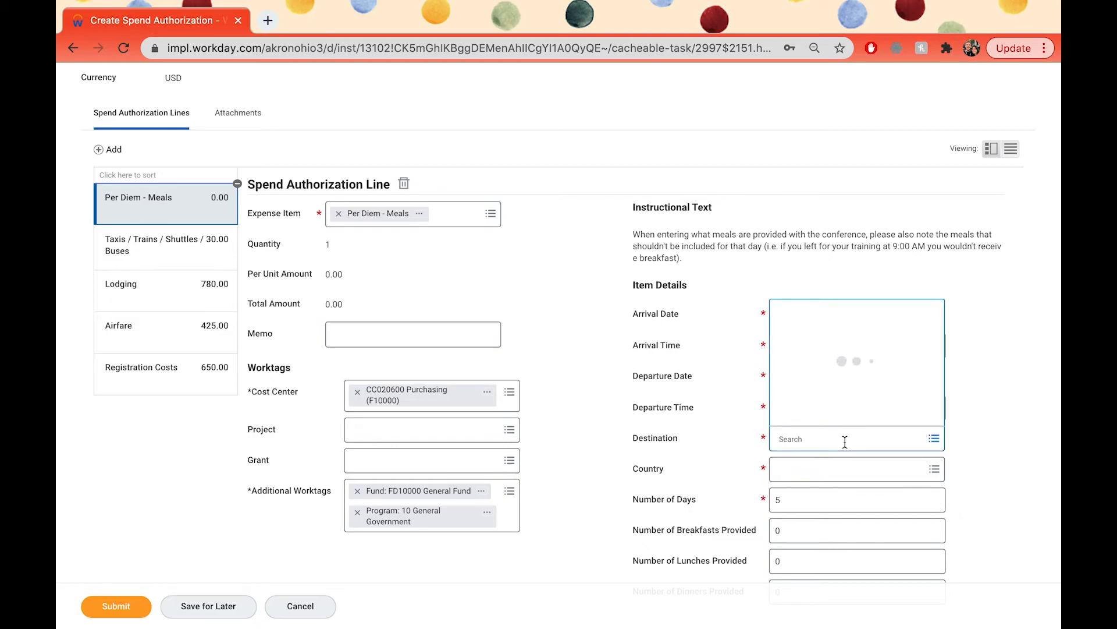
pyautogui.write('Boise')
pyautogui.press('Return')
pyautogui.scroll(-2, 1021, 482)
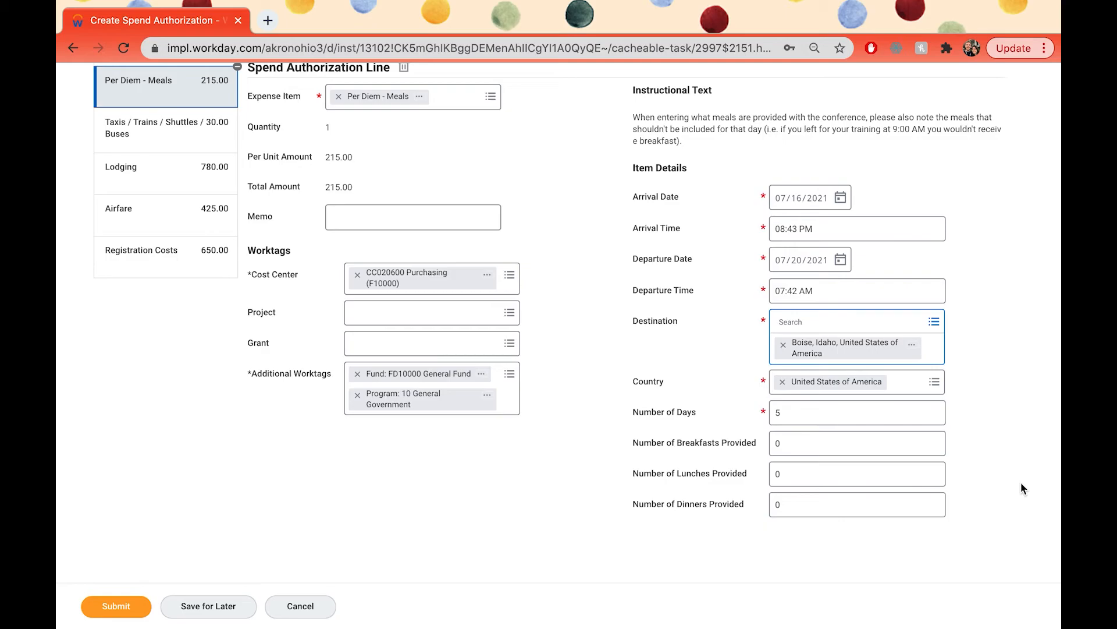
pyautogui.scroll(1, 524, 448)
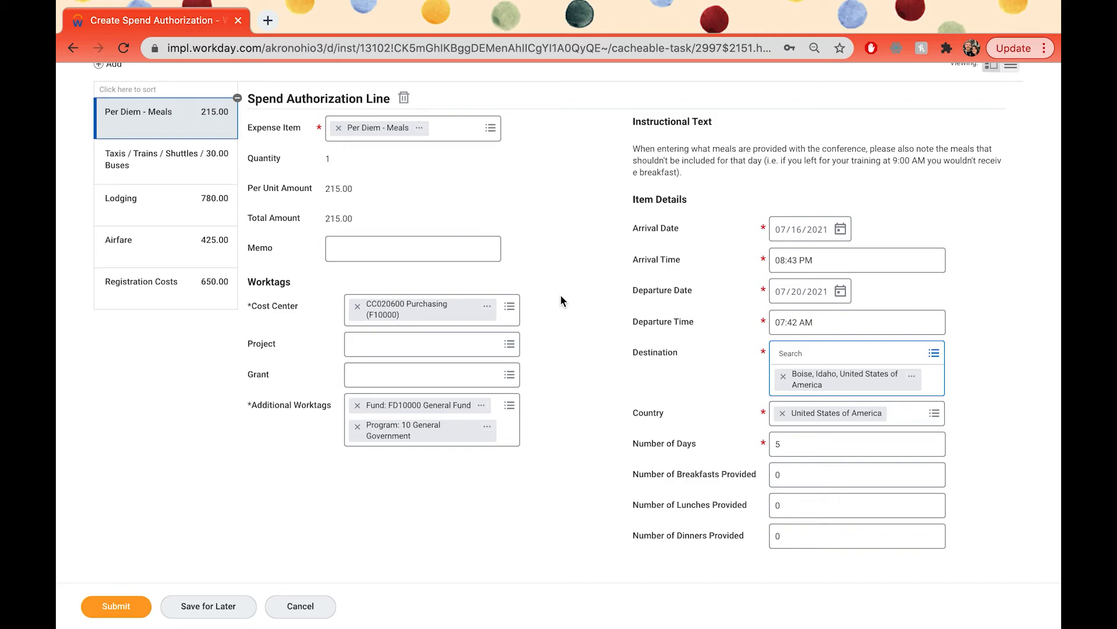
pyautogui.scroll(1, 560, 296)
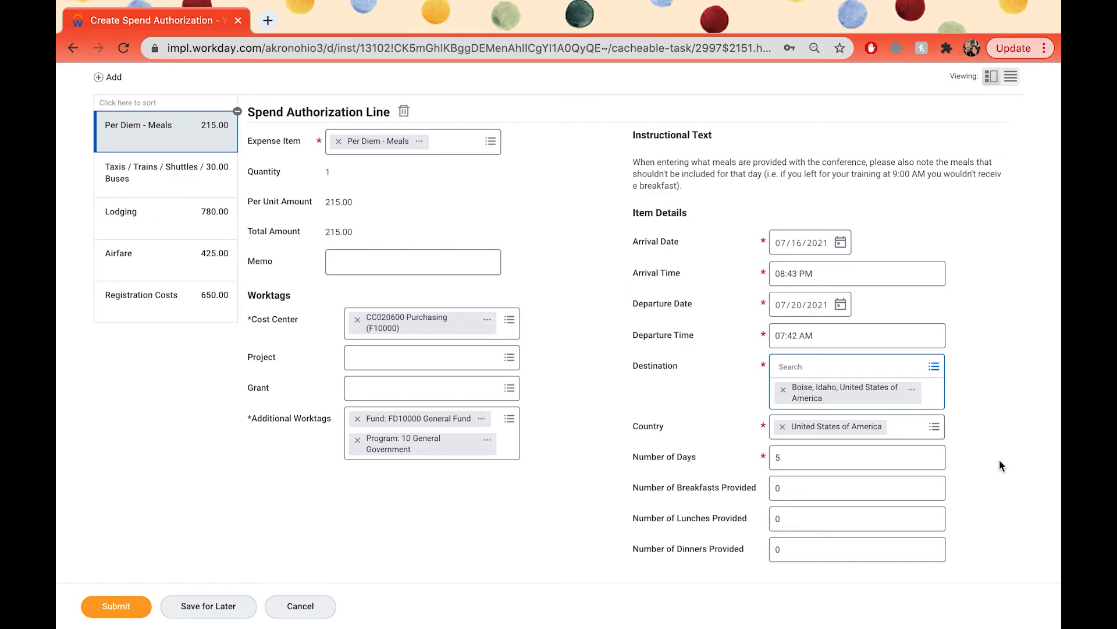
# Step: Enter the meals provided on the per diem line as 3 breakfasts, 3 lunches and 4 dinners
pyautogui.click(817, 487)
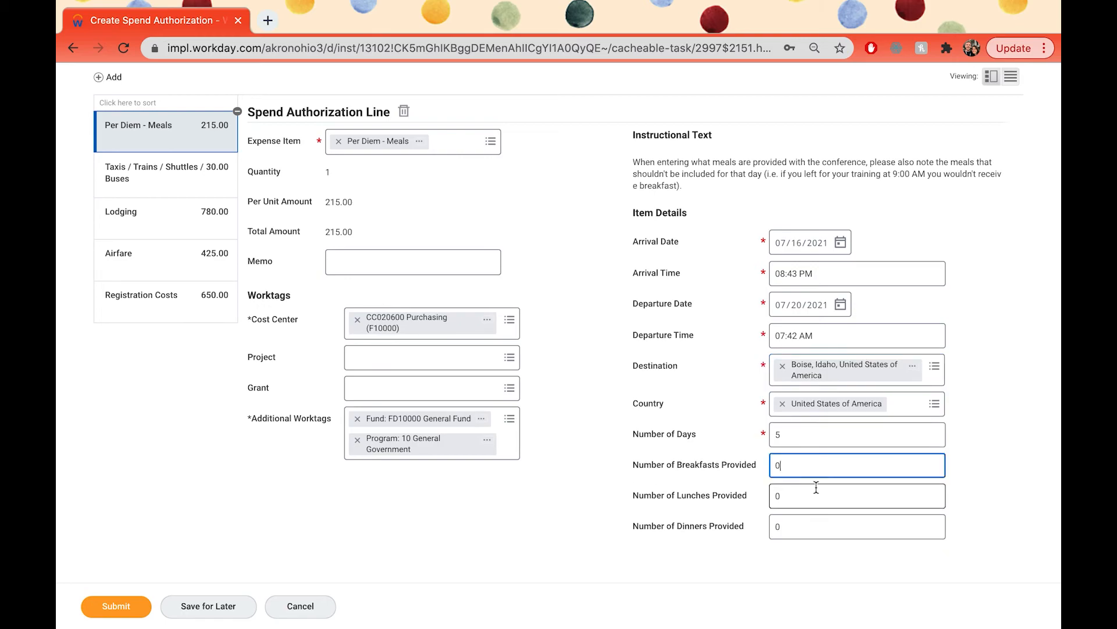
pyautogui.press('BackSpace')
pyautogui.write('3')
pyautogui.click(797, 494)
pyautogui.press('BackSpace')
pyautogui.write('3')
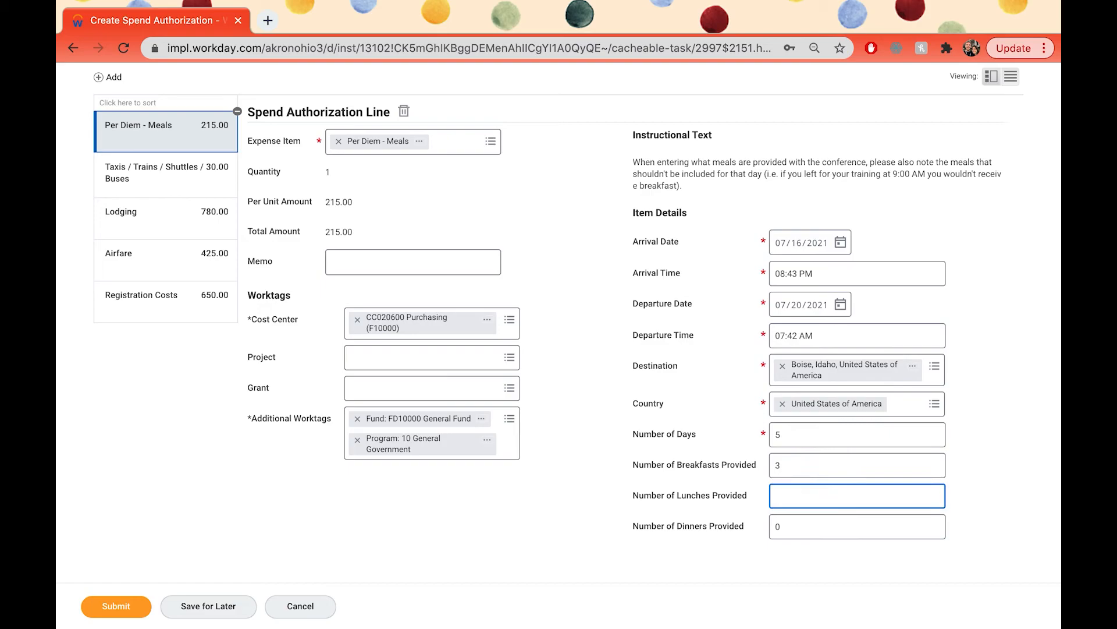
pyautogui.click(798, 521)
pyautogui.press('BackSpace')
pyautogui.write('4')
pyautogui.click(974, 504)
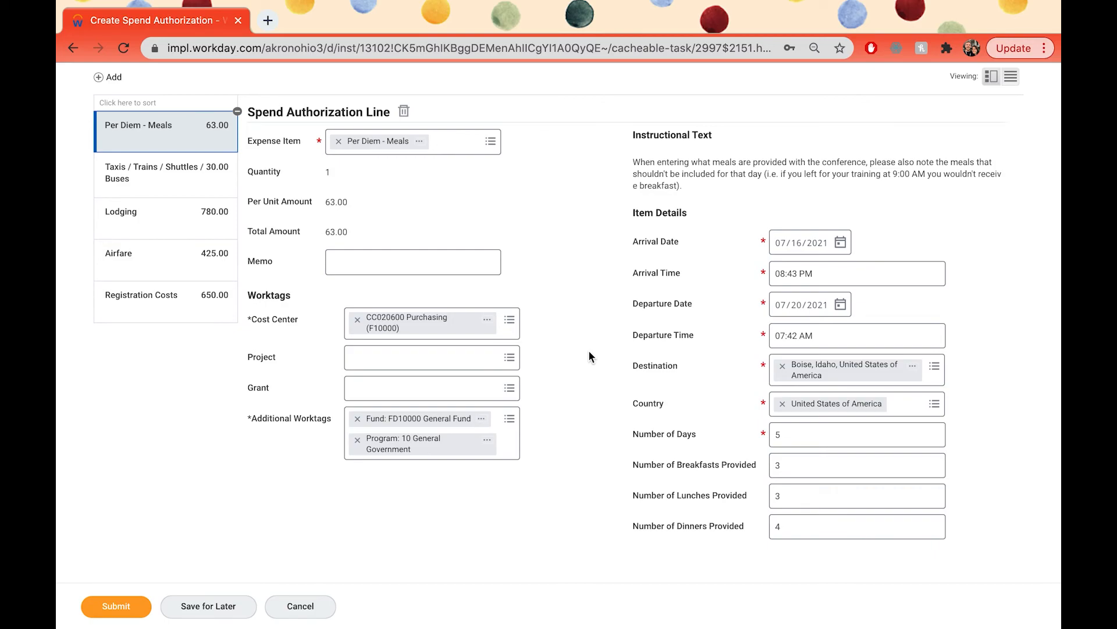
# Step: Attach the Travel documents Word file from the Downloads folder to the spend authorization
pyautogui.scroll(-1, 655, 393)
pyautogui.scroll(1, 655, 393)
pyautogui.scroll(5, 700, 426)
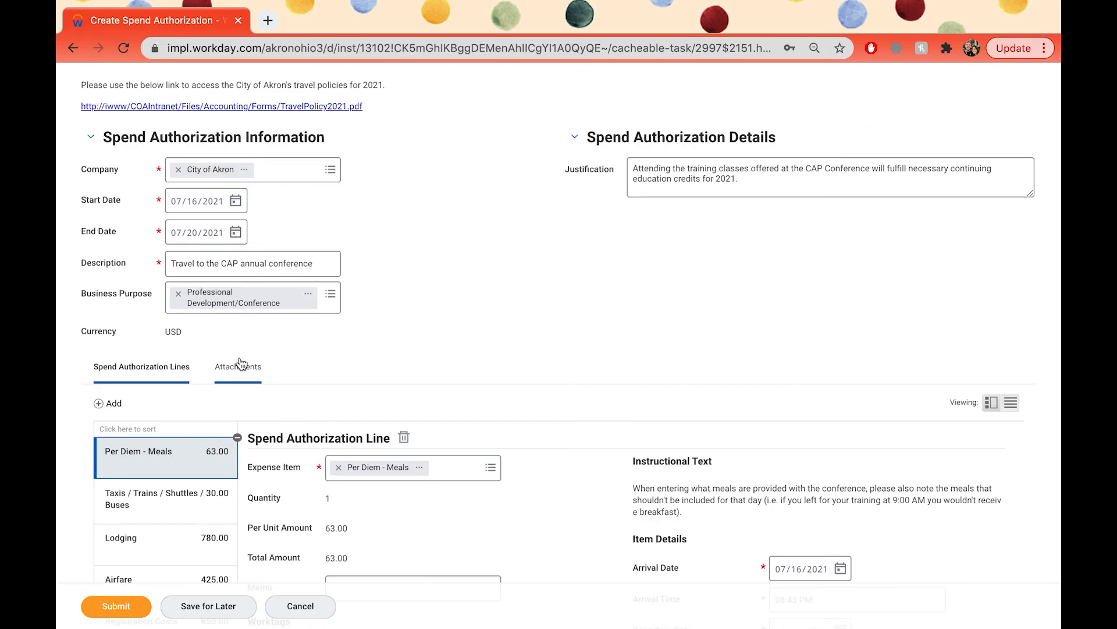
pyautogui.click(237, 361)
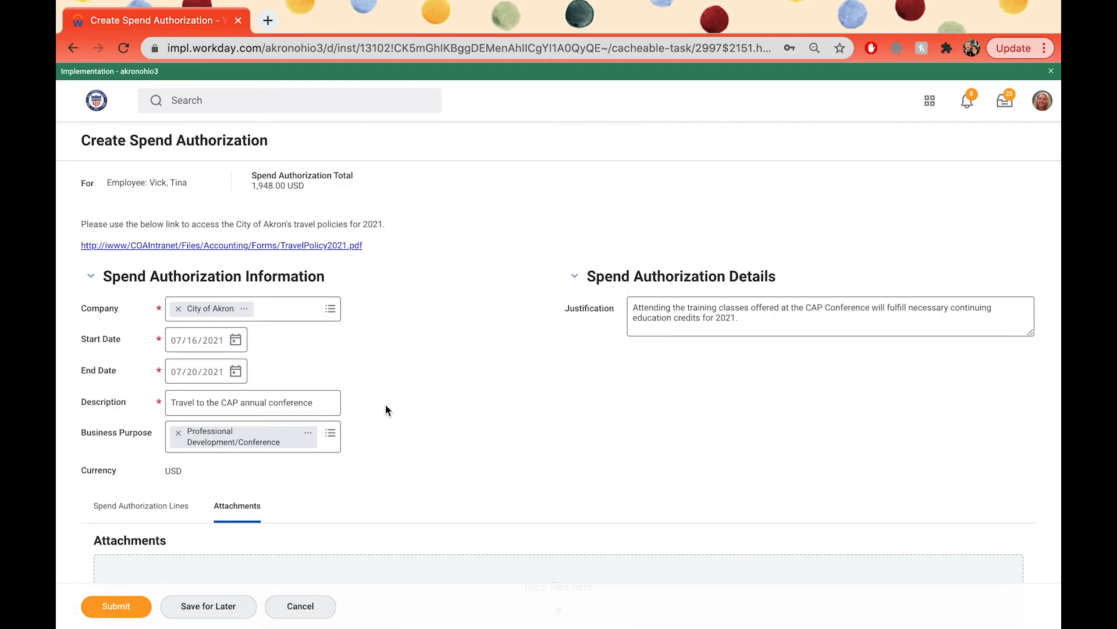
pyautogui.scroll(-3, 386, 404)
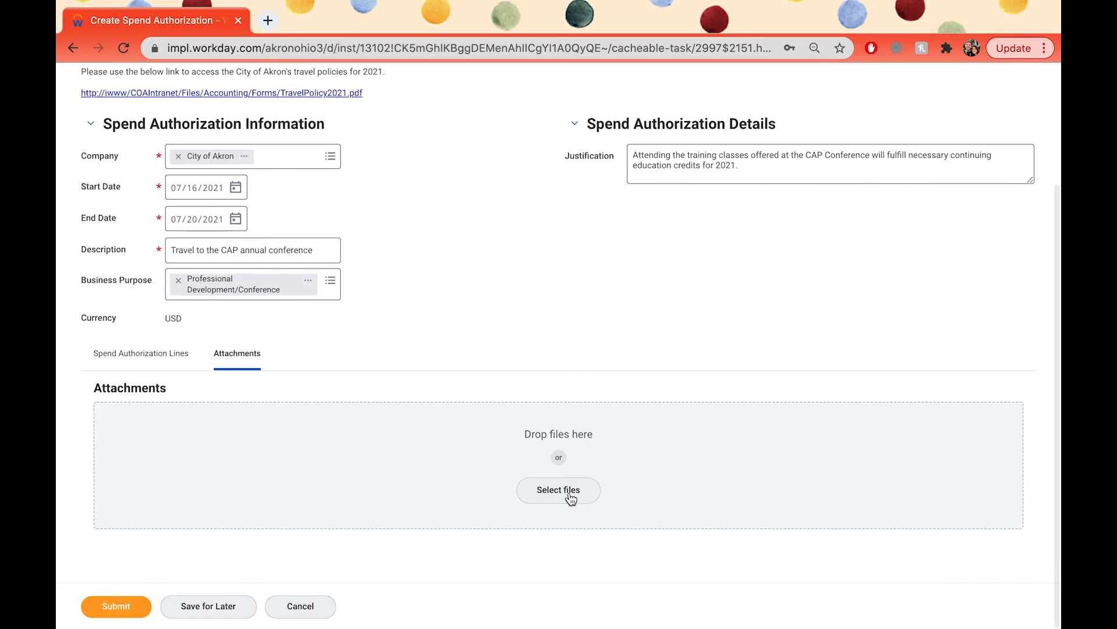
pyautogui.click(566, 498)
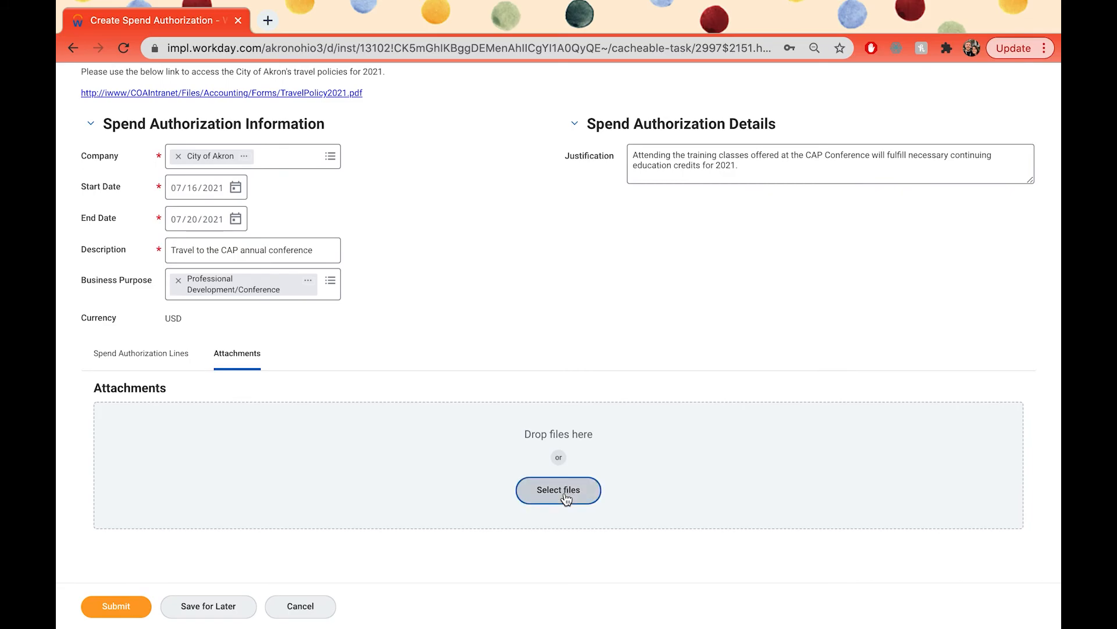
pyautogui.scroll(-10, 462, 126)
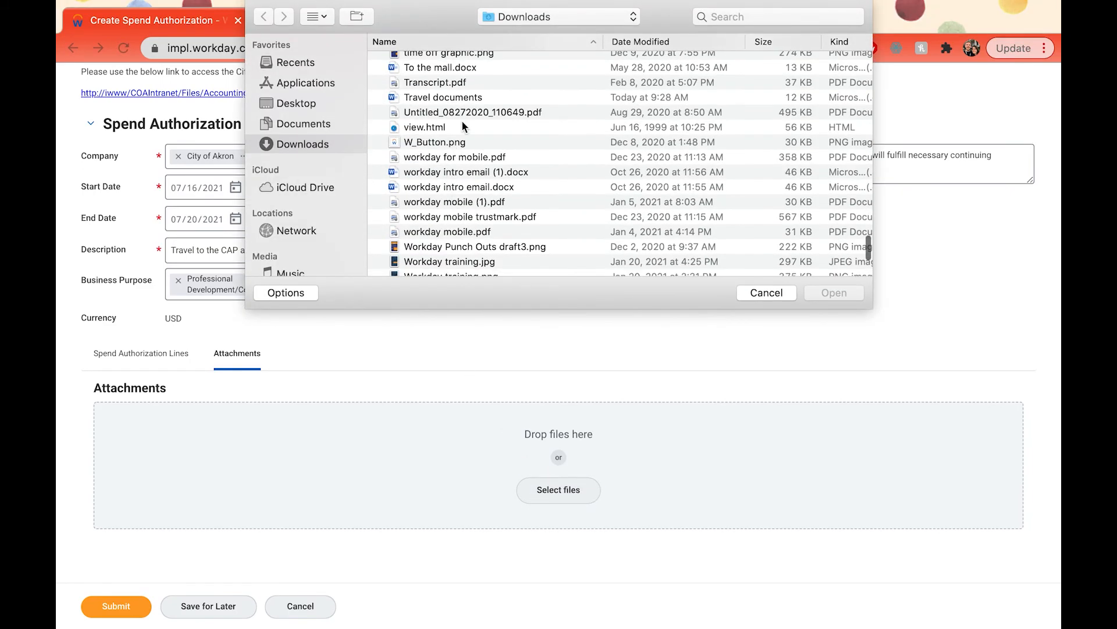
pyautogui.click(462, 97)
pyautogui.click(832, 293)
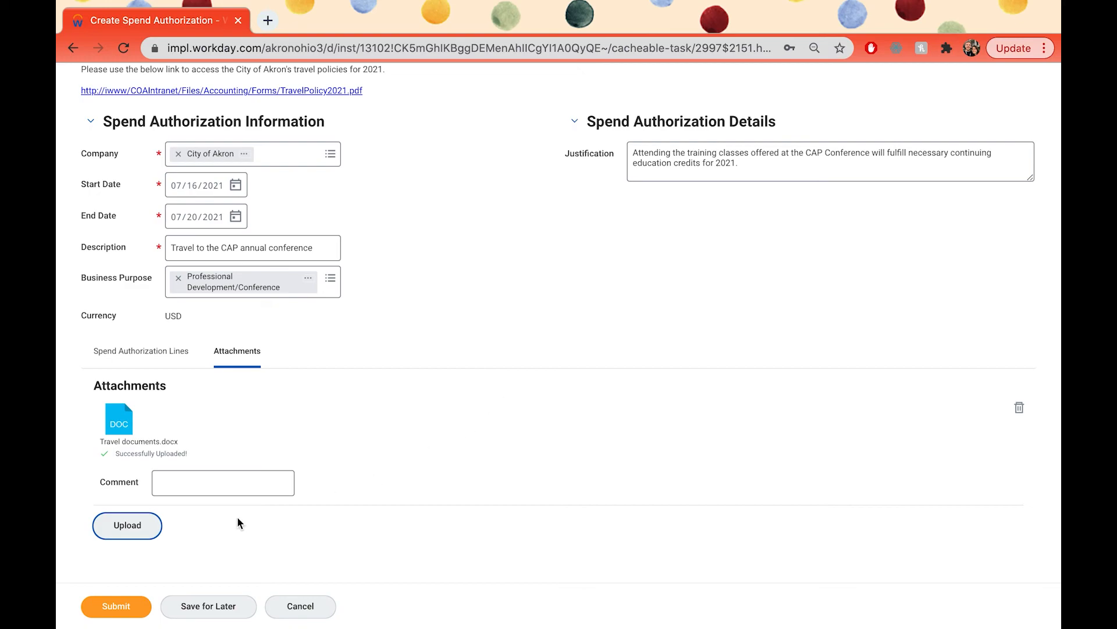
# Step: Submit the spend authorization and dismiss the submission notice
pyautogui.click(128, 606)
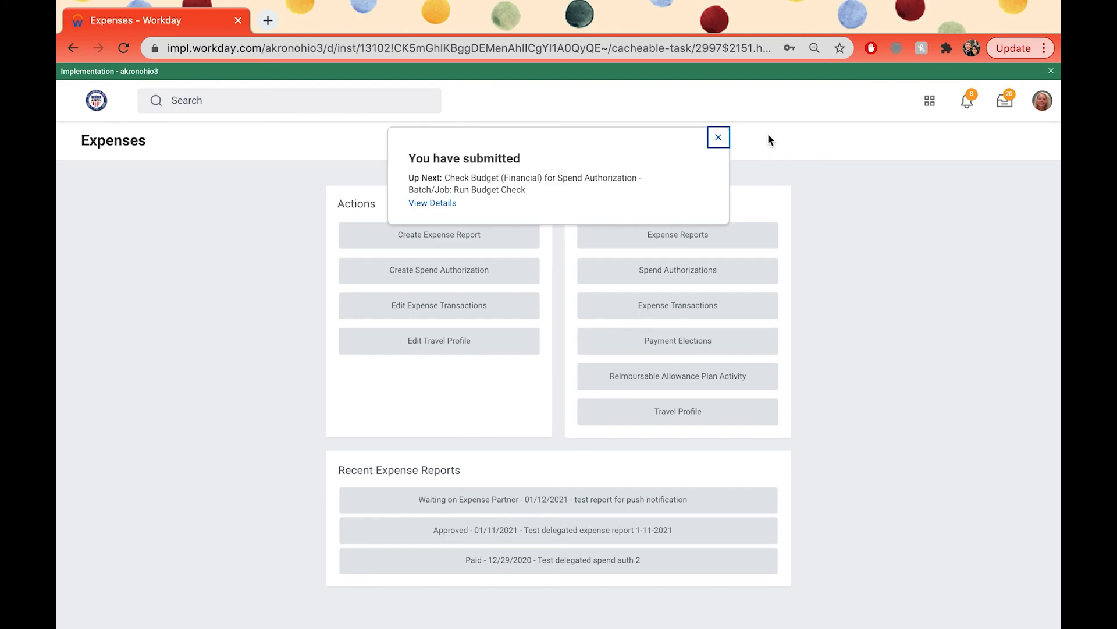
pyautogui.click(719, 137)
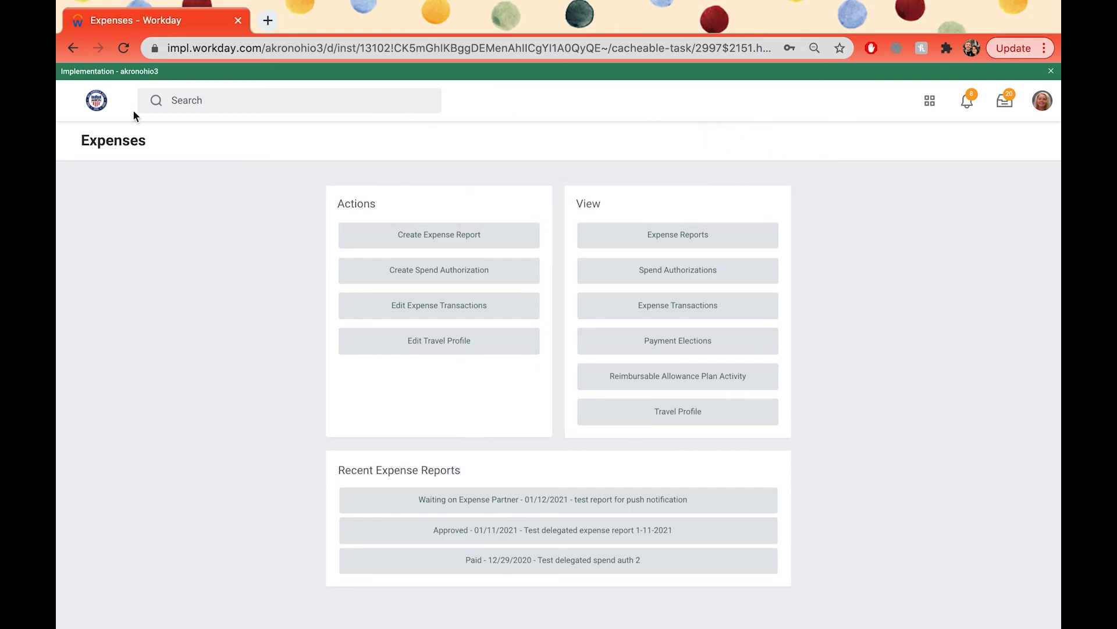
# Step: Return to the home page and open the list of spend authorizations through the Expenses application
pyautogui.click(98, 103)
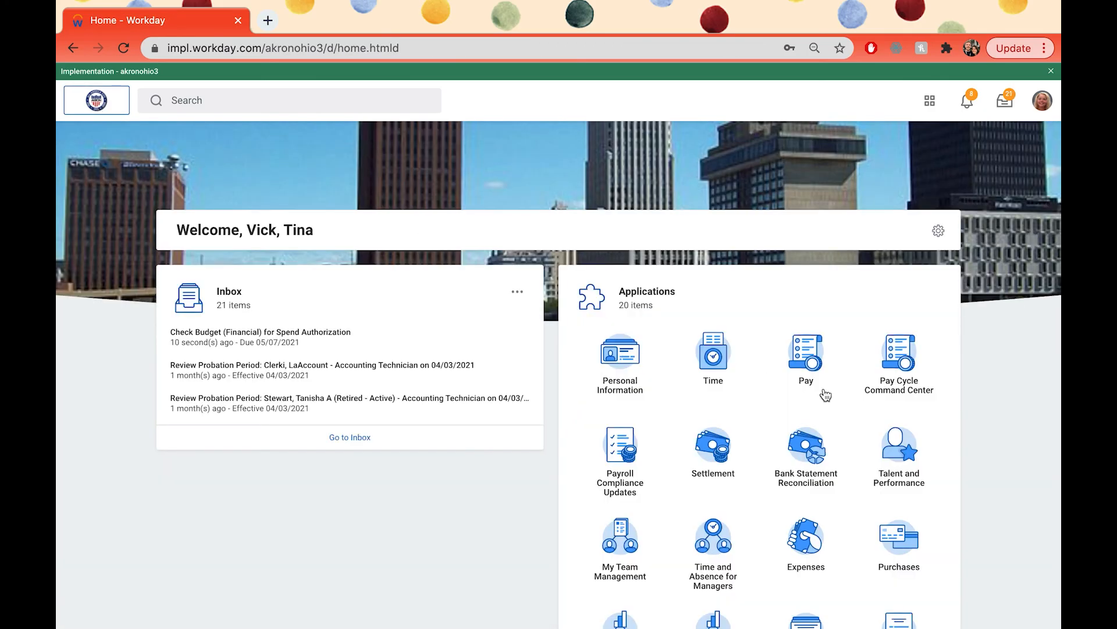
pyautogui.scroll(-2, 1033, 442)
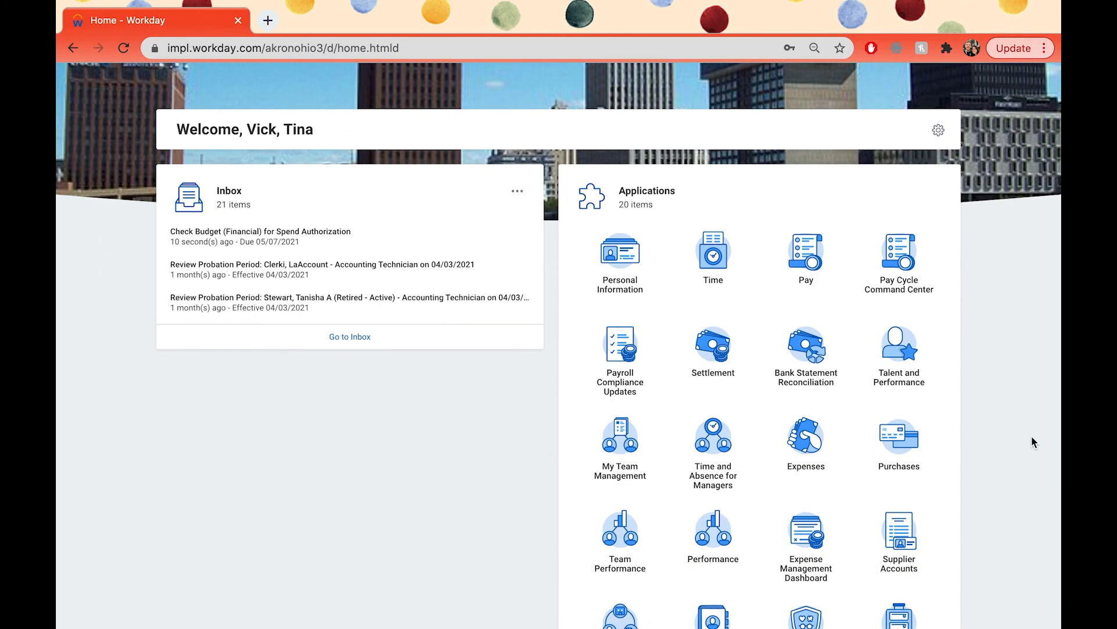
pyautogui.click(813, 444)
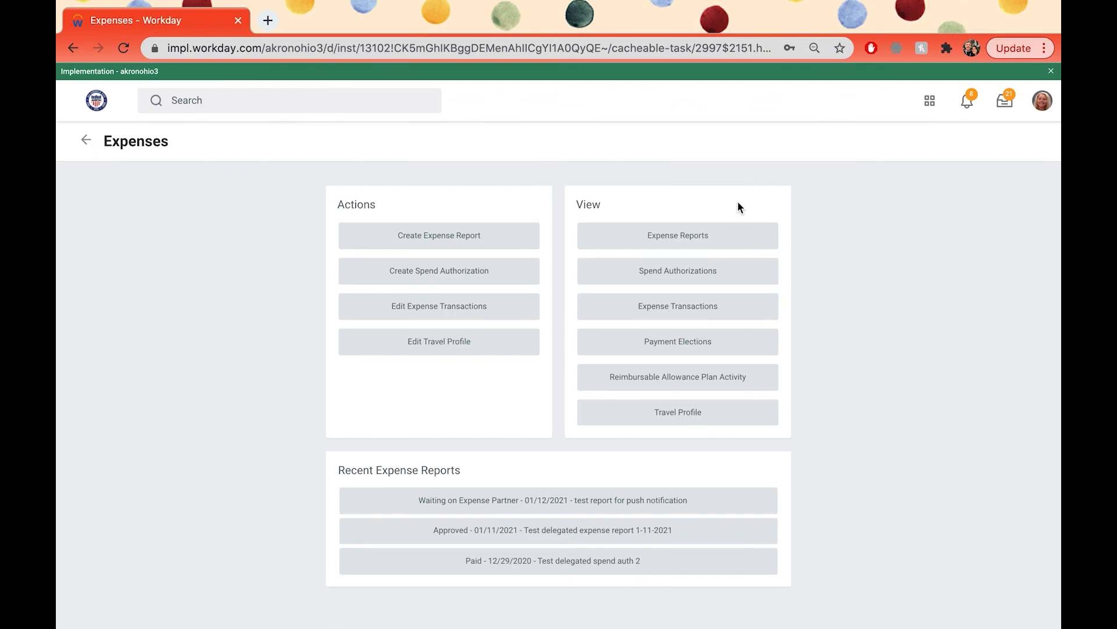
pyautogui.click(715, 280)
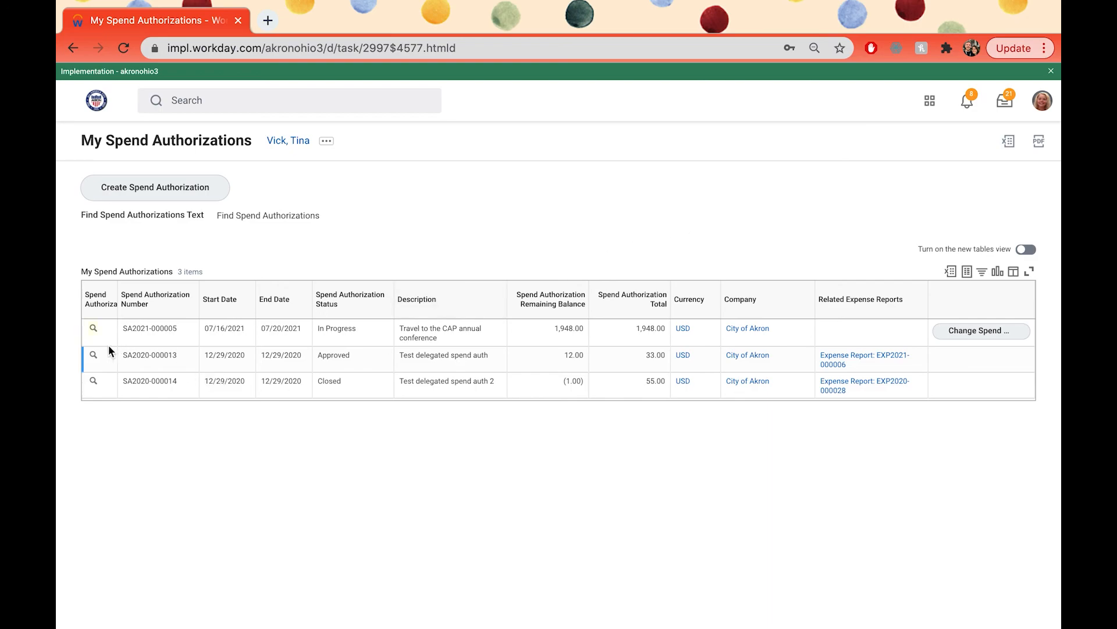
# Step: Open the "Travel to the CAP annual conference" spend authorization and examine its process history
pyautogui.moveTo(92, 330)
pyautogui.click(92, 330)
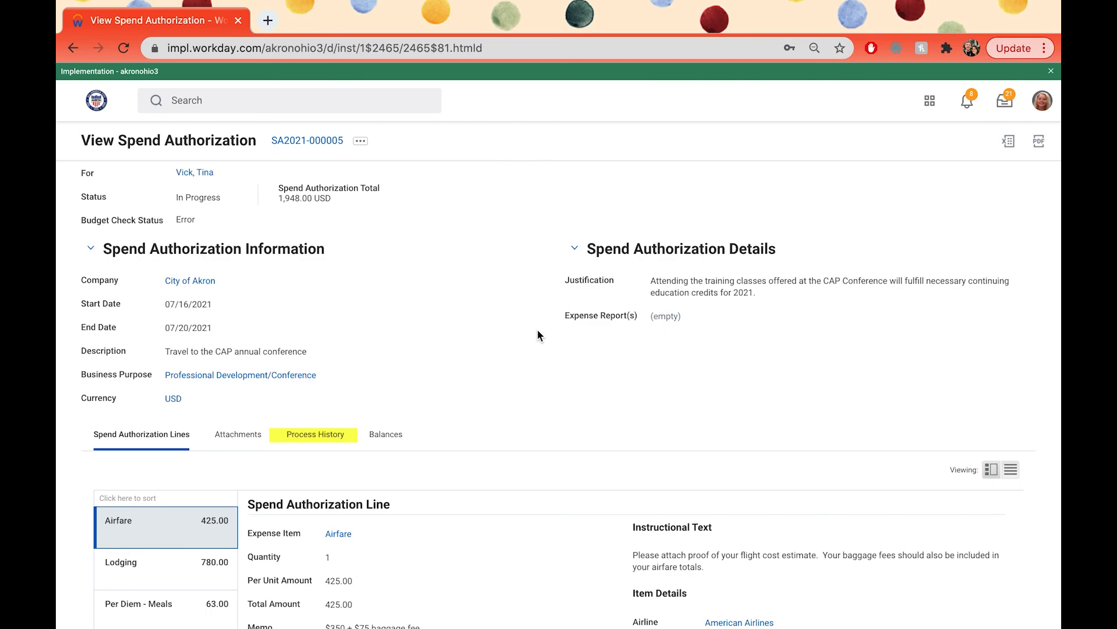
pyautogui.click(315, 437)
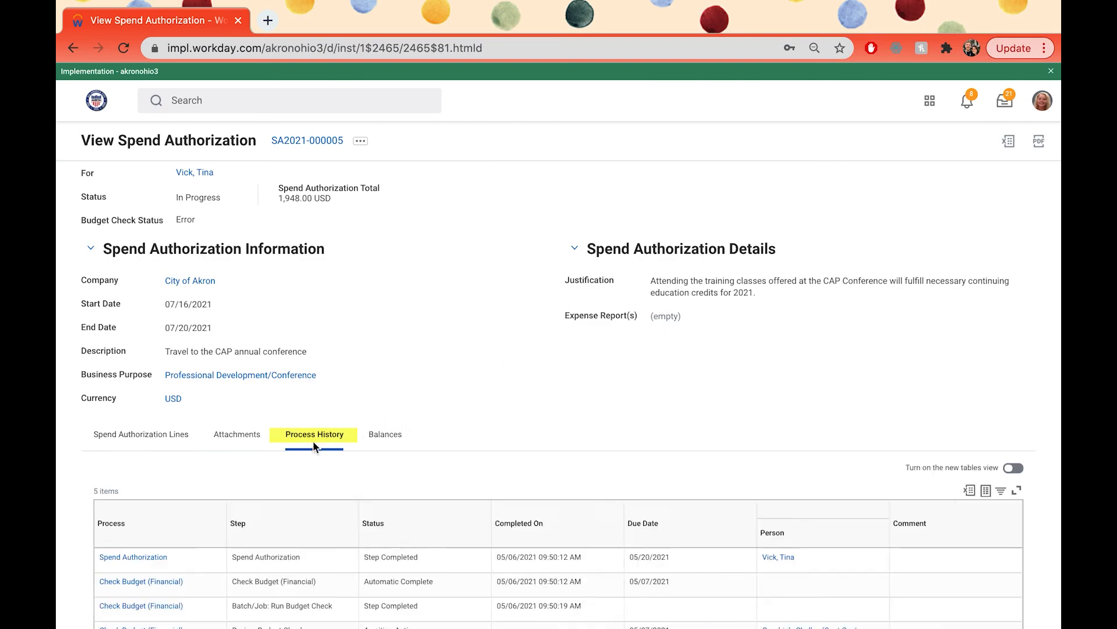
pyautogui.scroll(-1, 579, 463)
pyautogui.scroll(-1, 578, 464)
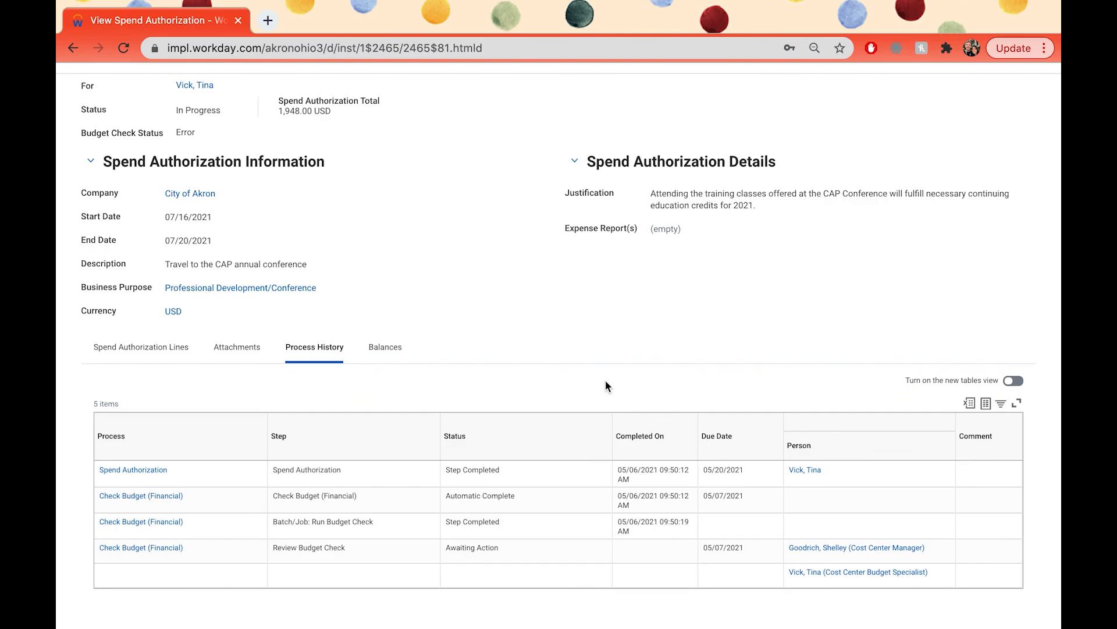